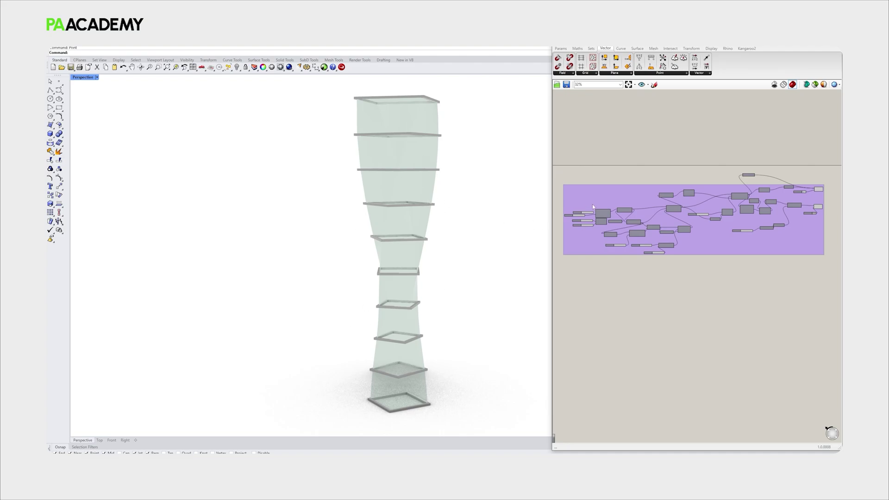
Step: Adjust the number slider feeding the curve evaluation parameter to 0.29 in the tower definition
scroll(607, 193, "up", 1)
scroll(607, 213, "up", 3)
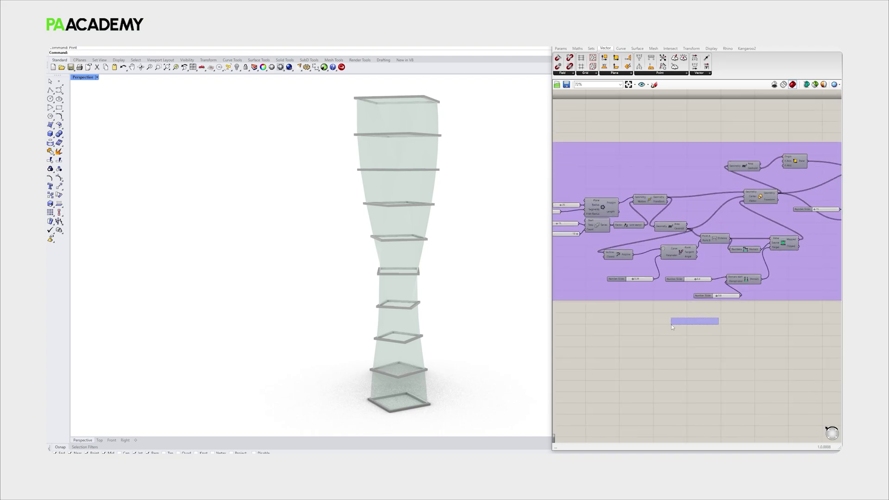
right_click_drag(675, 319, 689, 324)
scroll(682, 318, "up", 2)
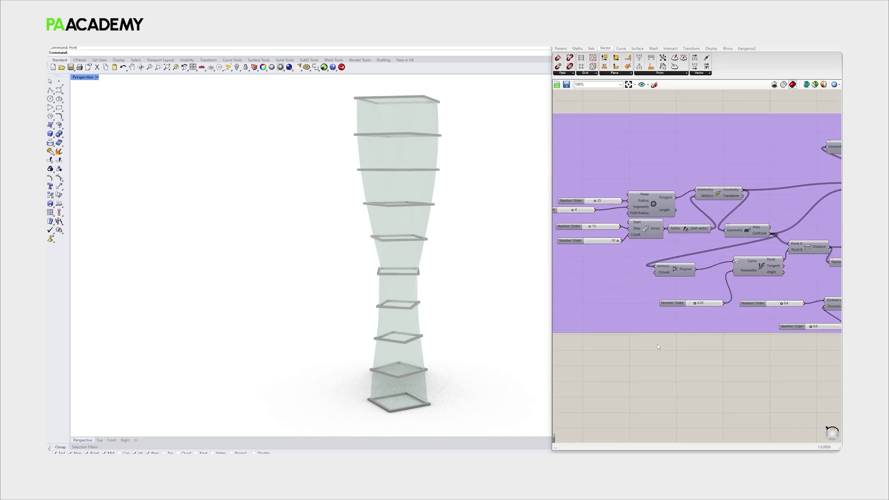
left_click_drag(593, 211, 615, 213)
right_click_drag(699, 355, 664, 350)
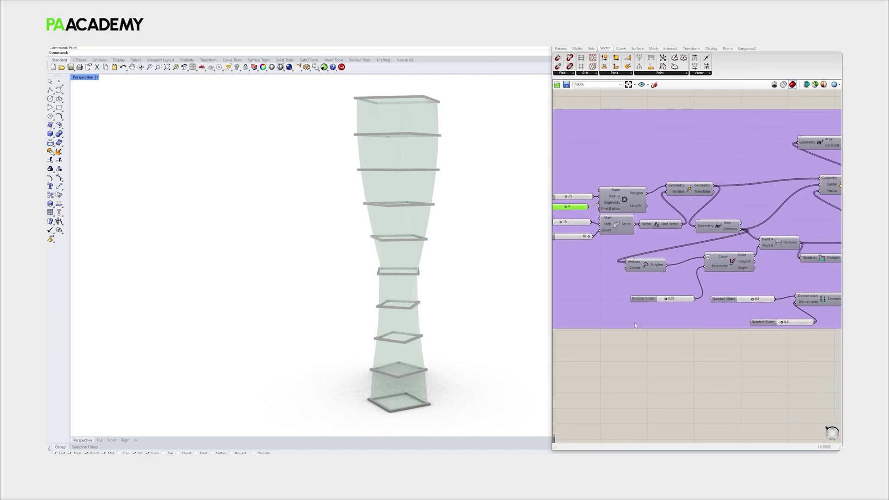
right_click_drag(635, 324, 667, 324)
left_click_drag(697, 302, 701, 301)
right_click_drag(712, 332, 693, 336)
right_click_drag(601, 244, 612, 249)
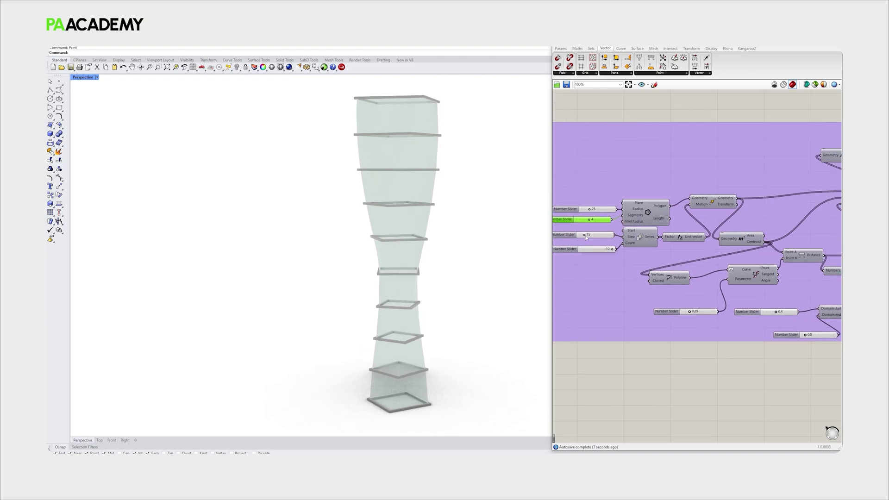
Step: Reduce the series step and polygon radius sliders, set the target domain's second slider to 0.7, and orbit around the tower
left_click_drag(584, 236, 591, 211)
right_click_drag(690, 314, 644, 315)
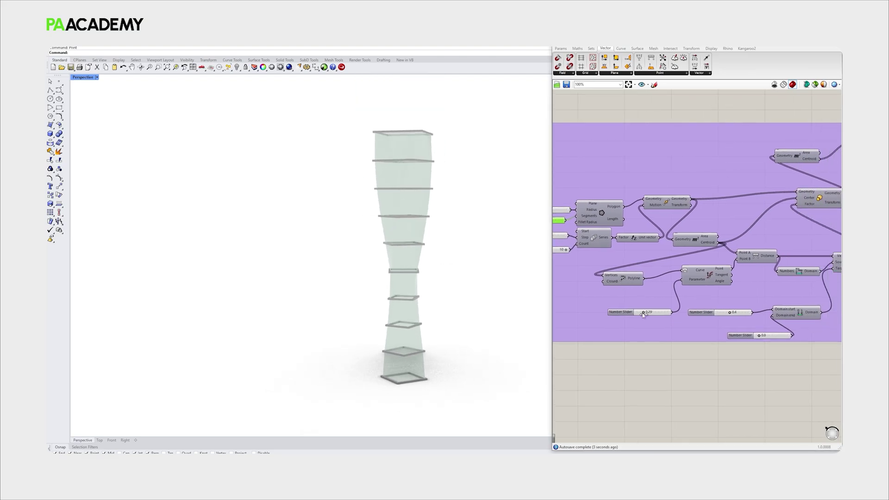
left_click_drag(644, 313, 644, 314)
right_click_drag(726, 335, 665, 343)
left_click_drag(699, 343, 697, 344)
right_click_drag(741, 325, 666, 332)
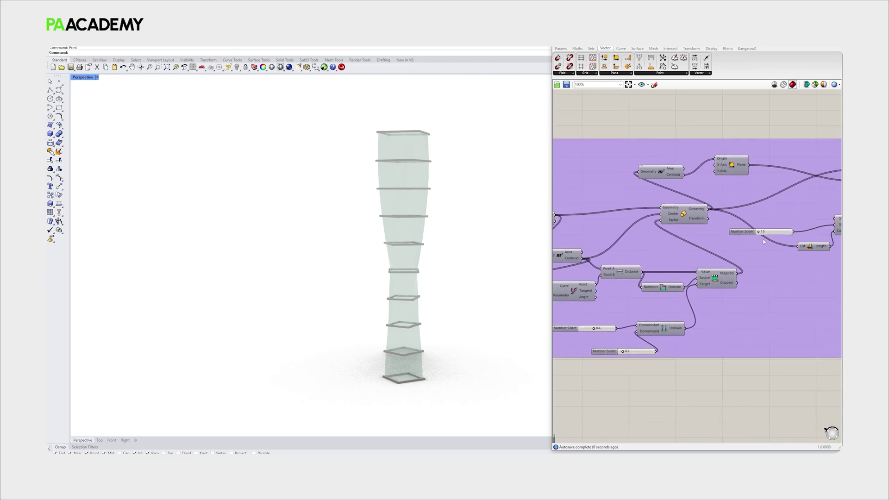
right_click_drag(764, 242, 655, 250)
mouse_move(370, 276)
right_mouse_down()
mouse_move(392, 291)
mouse_move(380, 290)
right_mouse_up()
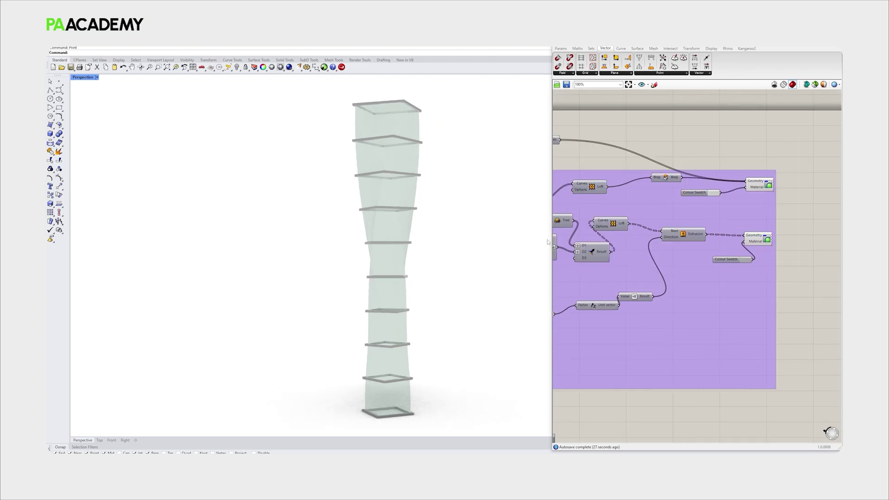
type("rint")
key("Return")
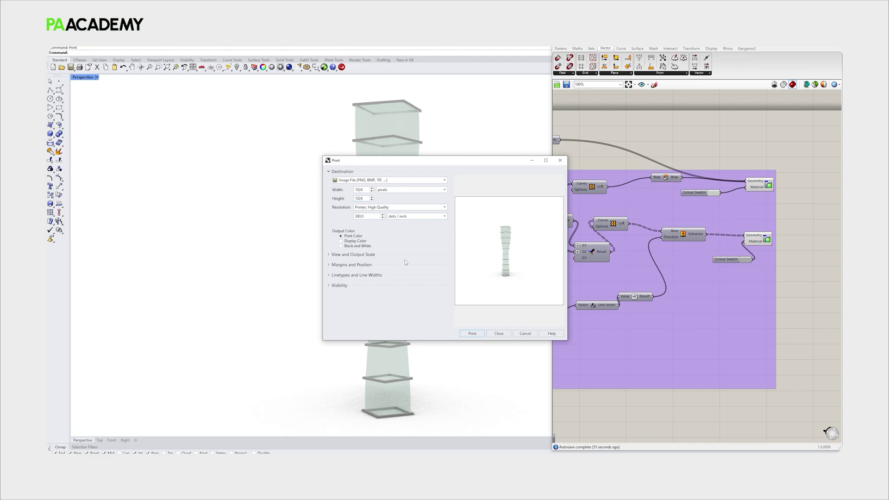
key("Escape")
Step: Print the perspective view to a 1024 × 1024 pixel, 300 dpi JPEG, choosing the existing image 1 in the Shots folder as the file
scroll(378, 287, "up", 5)
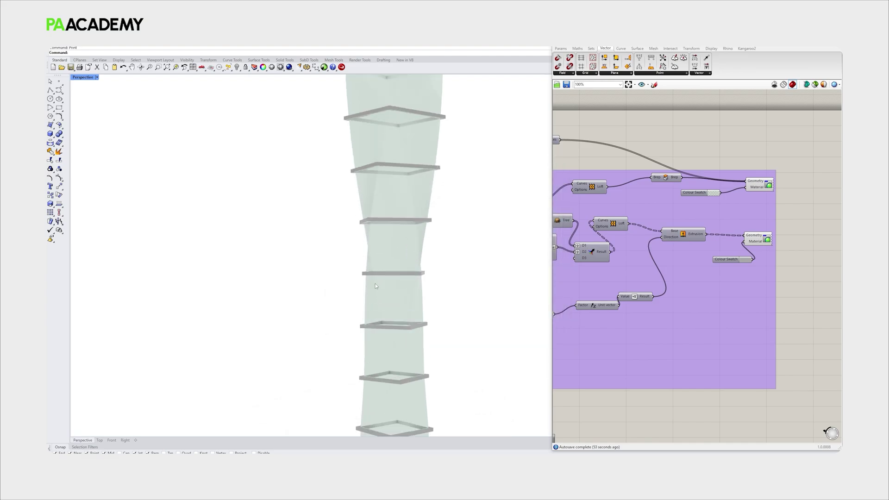
right_click(375, 284)
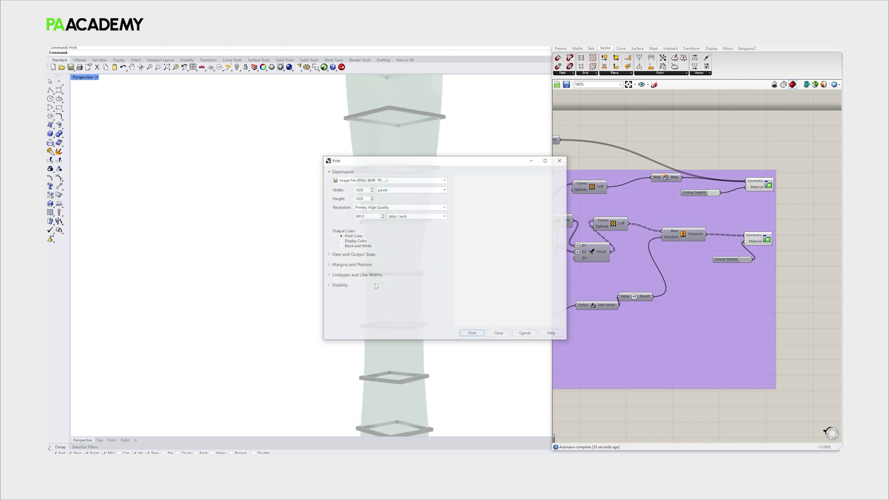
left_click(472, 333)
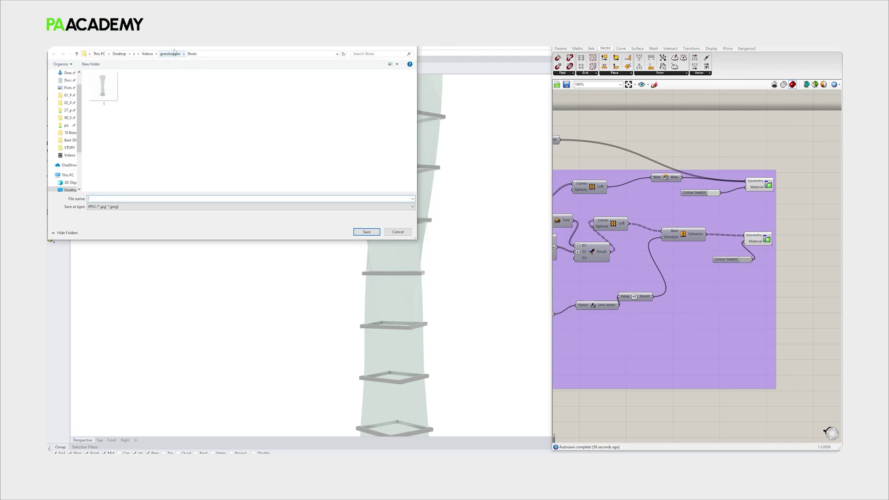
left_click(125, 89)
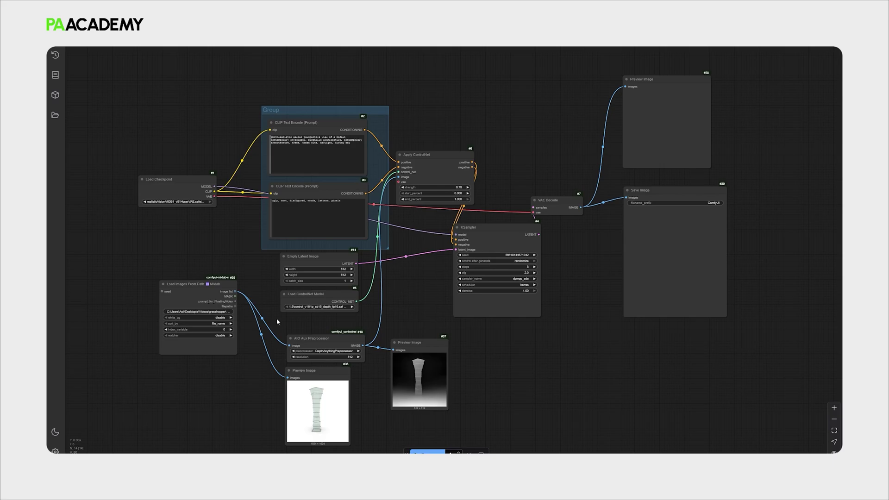
Step: Switch to File Explorer, open the Shots folder and select the location path in the properties of image 1
left_click_drag(277, 321, 320, 313)
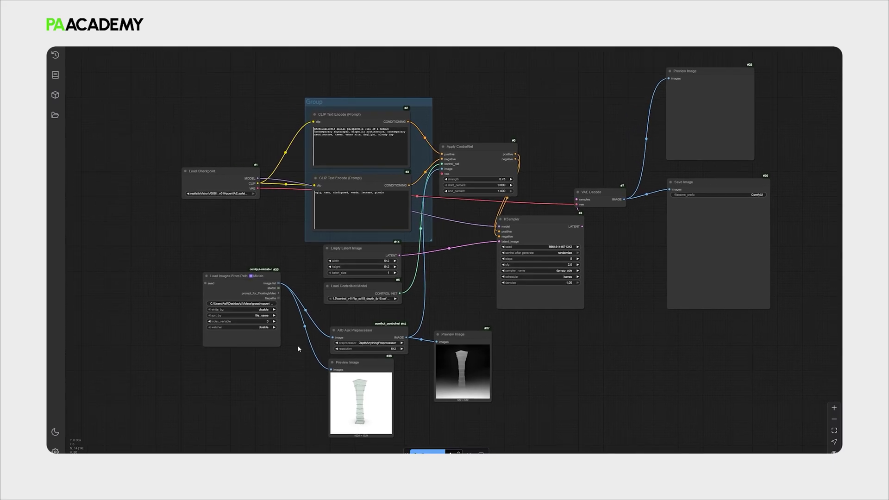
left_click_drag(280, 343, 329, 369)
scroll(169, 307, "up", 4)
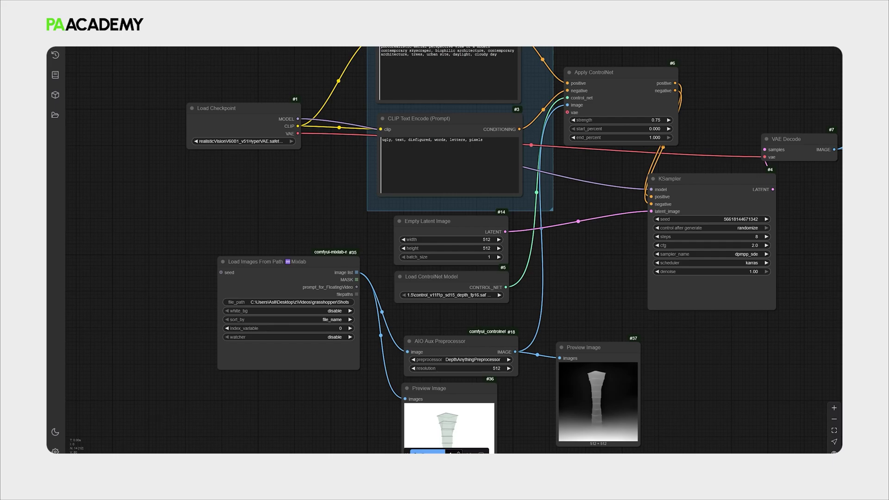
key("alt+Tab")
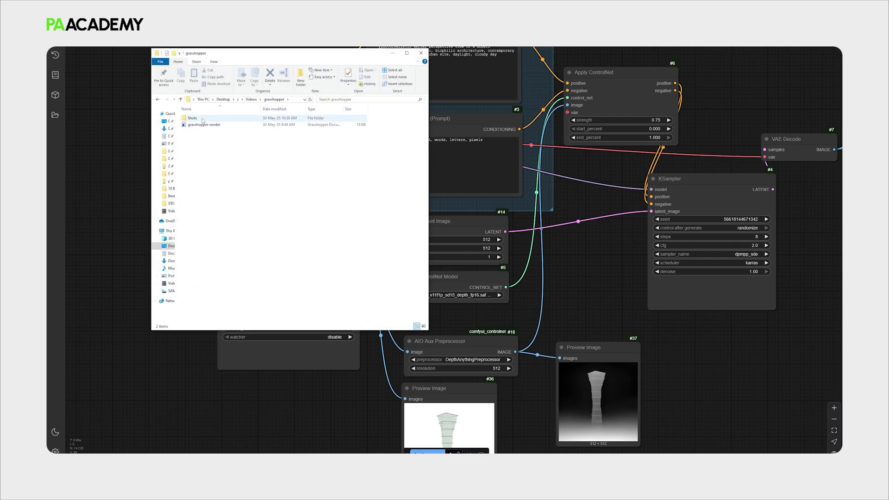
double_click(192, 118)
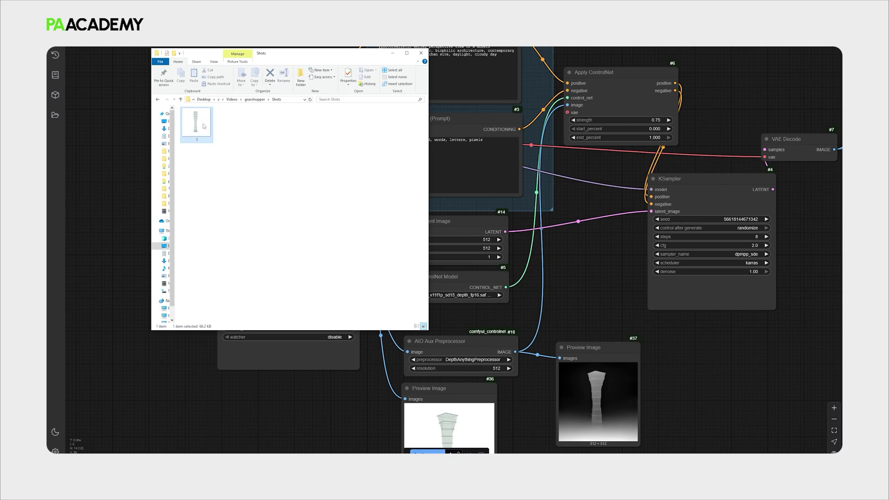
right_click(204, 124)
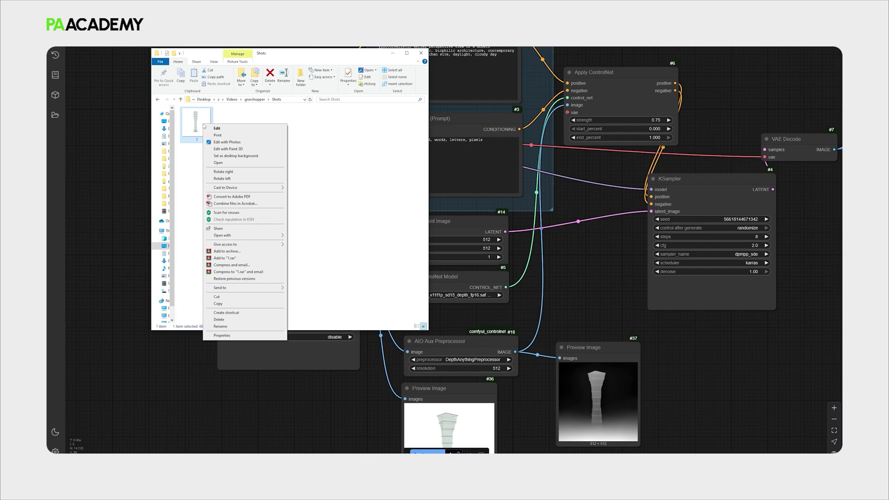
left_click(252, 336)
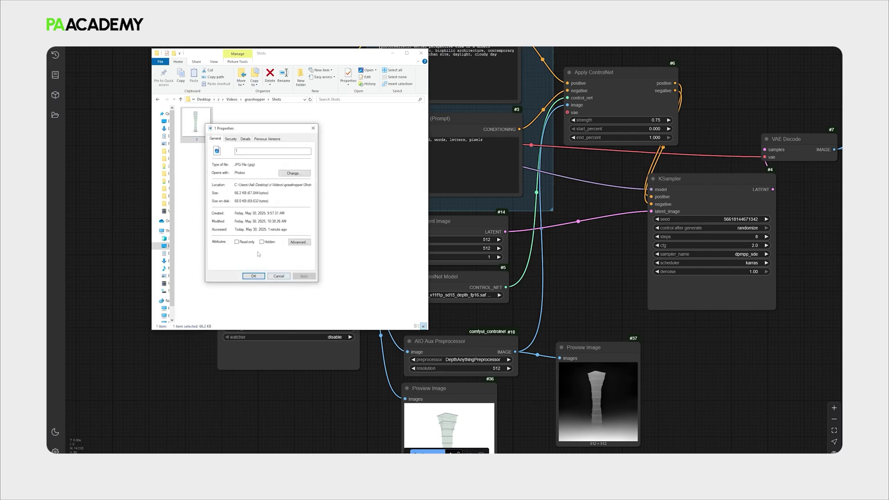
left_click_drag(235, 185, 324, 187)
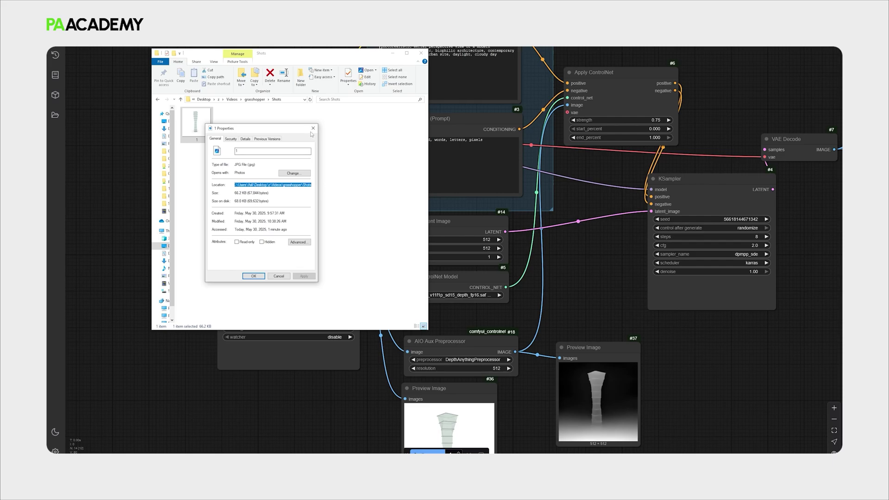
Step: Return to ComfyUI and confirm the grasshopper\Shots folder as the file_path of the Load Images From Path node
key("alt+Tab")
left_click_drag(298, 397, 259, 360)
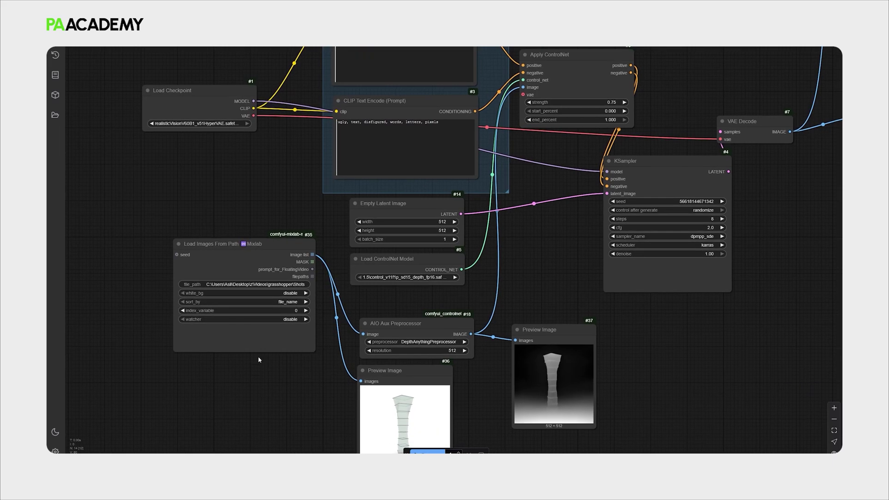
left_click_drag(239, 244, 233, 243)
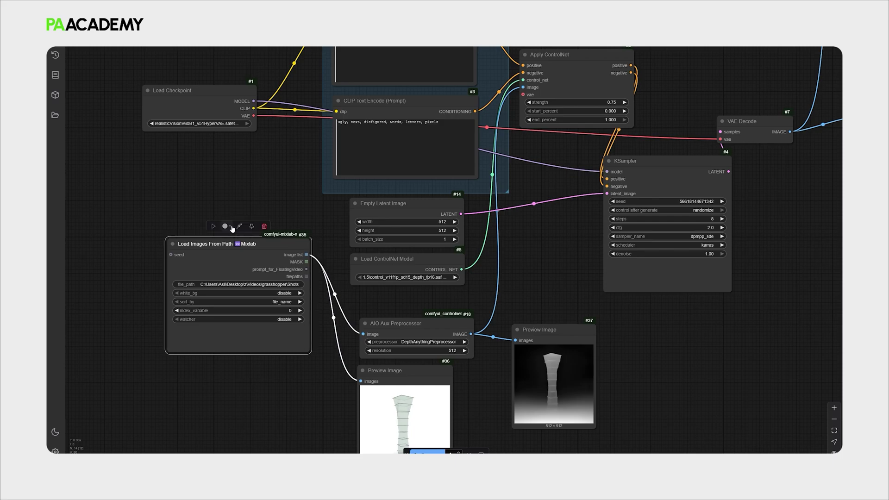
left_click_drag(262, 205, 268, 205)
left_click(294, 221)
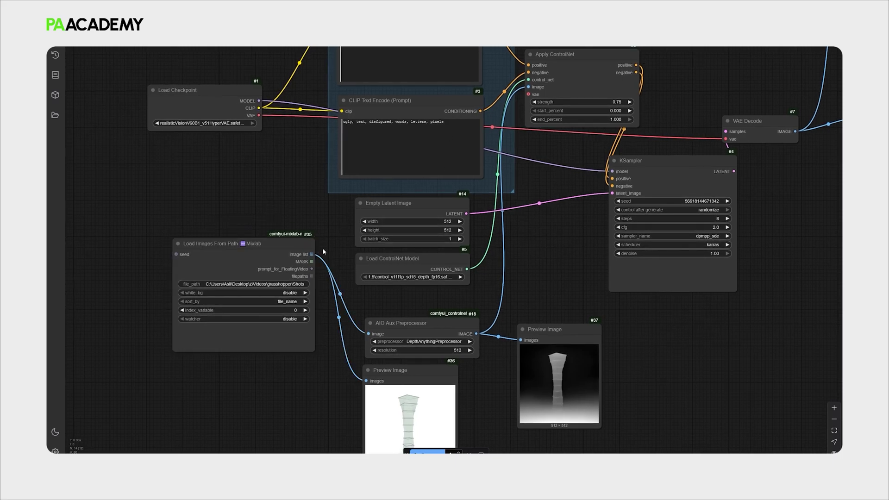
scroll(528, 176, "right", 1)
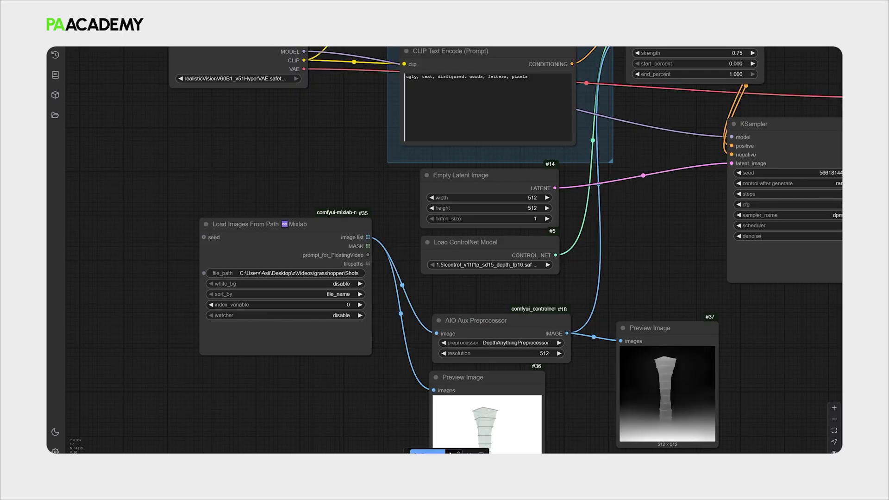
left_click(258, 274)
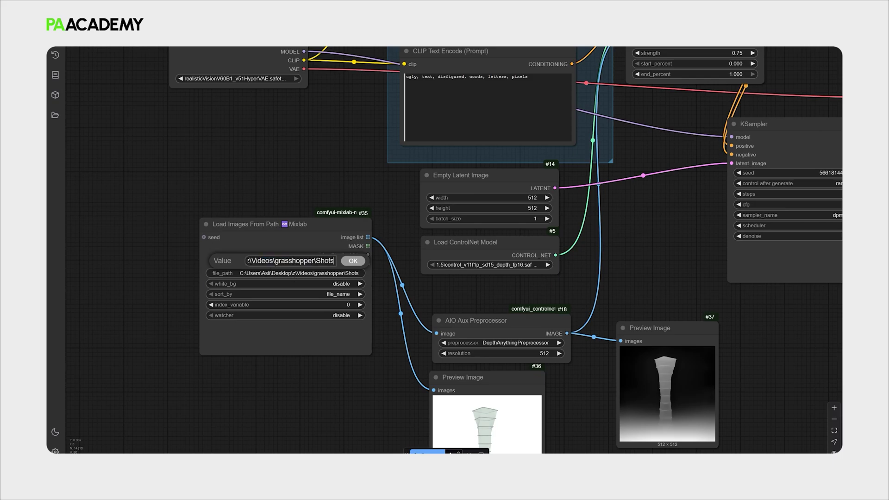
left_click(353, 261)
Step: Examine the loaded image preview, the AIO Aux Preprocessor with its depth preview, and their links into Apply ControlNet
left_click_drag(357, 368, 295, 325)
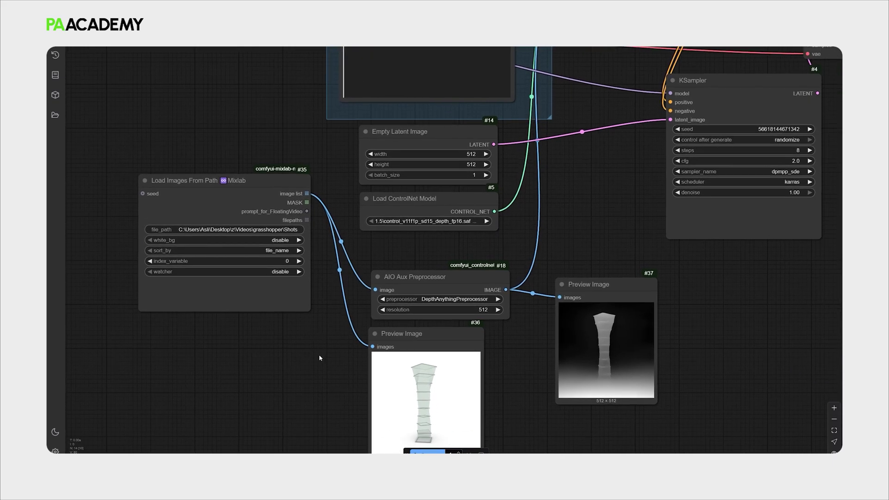
left_click_drag(318, 360, 285, 327)
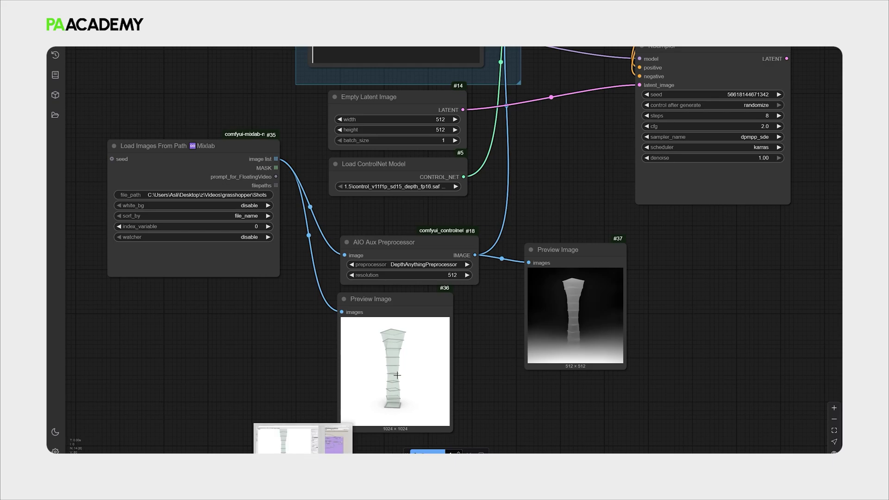
left_click_drag(461, 213, 437, 260)
scroll(437, 260, "down", 3)
left_click_drag(490, 224, 469, 245)
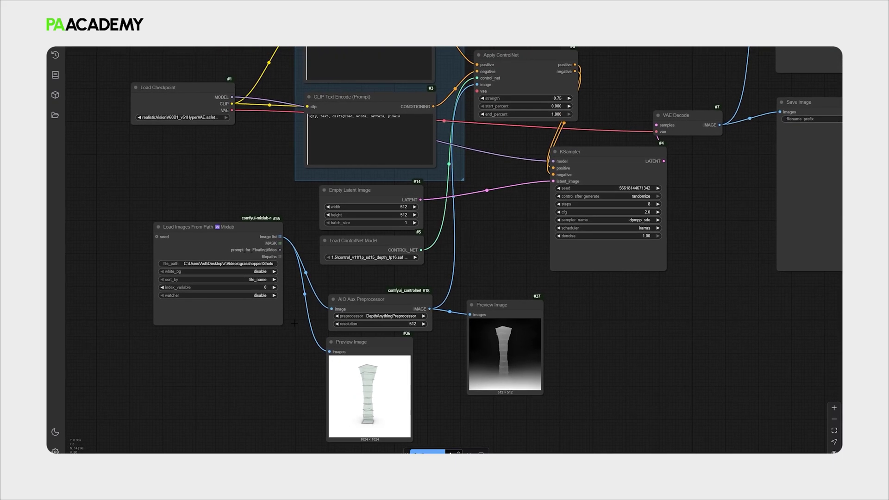
left_click_drag(262, 350, 260, 355)
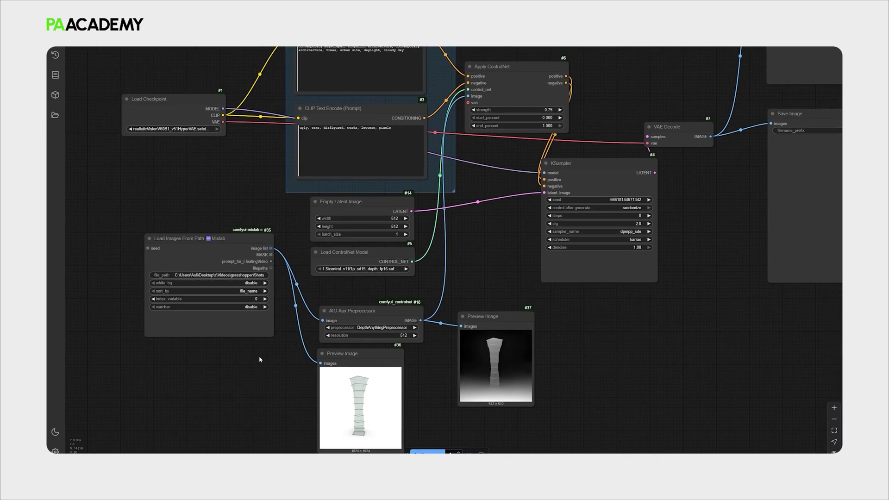
scroll(259, 358, "down", 1)
left_click_drag(260, 357, 268, 355)
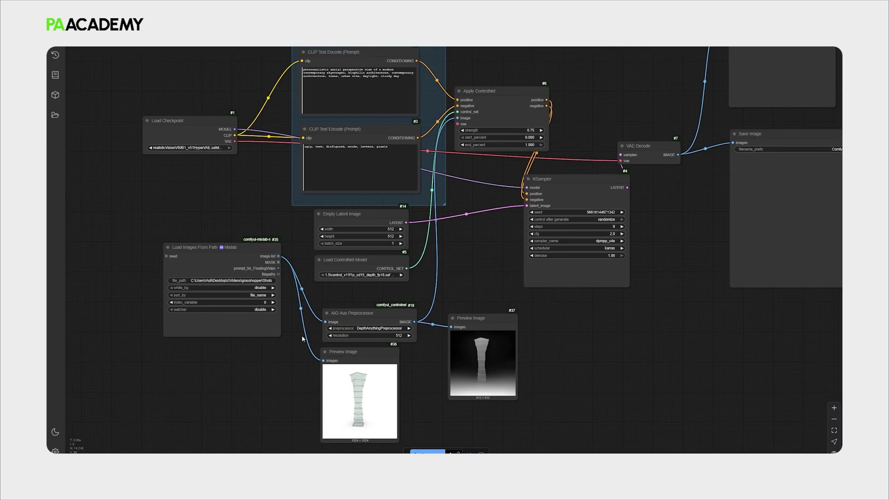
scroll(397, 293, "right", 2)
scroll(397, 293, "up", 1)
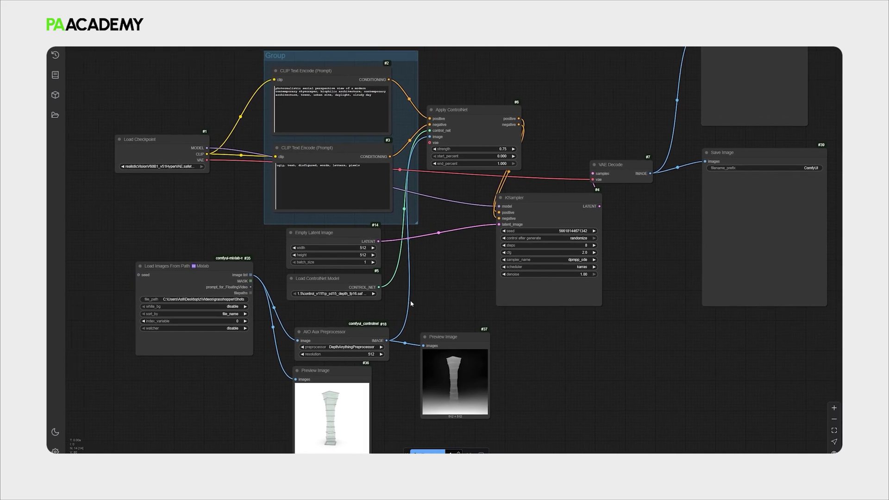
left_click_drag(402, 317, 380, 329)
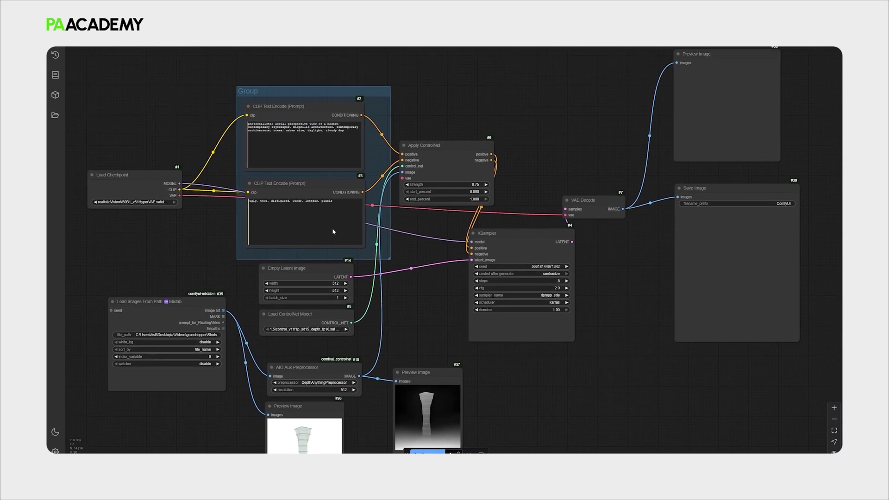
Step: Review the positive prompt in the upper CLIP Text Encode node and the input and depth previews
scroll(262, 144, "up", 2)
left_click_drag(215, 122, 291, 183)
scroll(262, 144, "up", 2)
triple_click(426, 165)
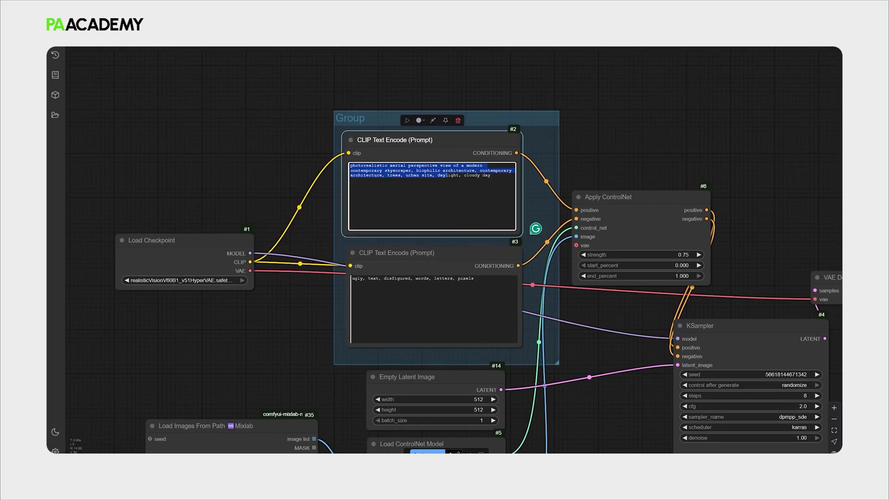
left_click(427, 165)
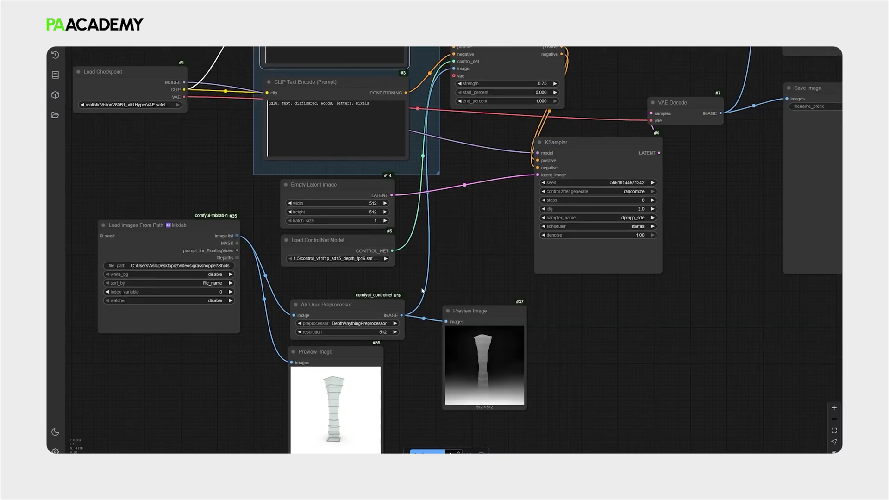
left_click_drag(390, 424, 384, 376)
scroll(376, 414, "down", 2)
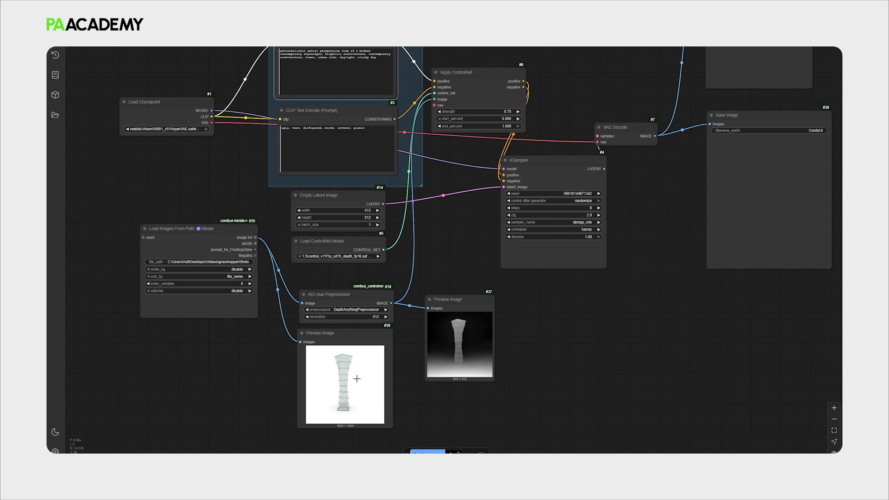
left_click_drag(291, 416, 290, 421)
scroll(254, 358, "up", 3)
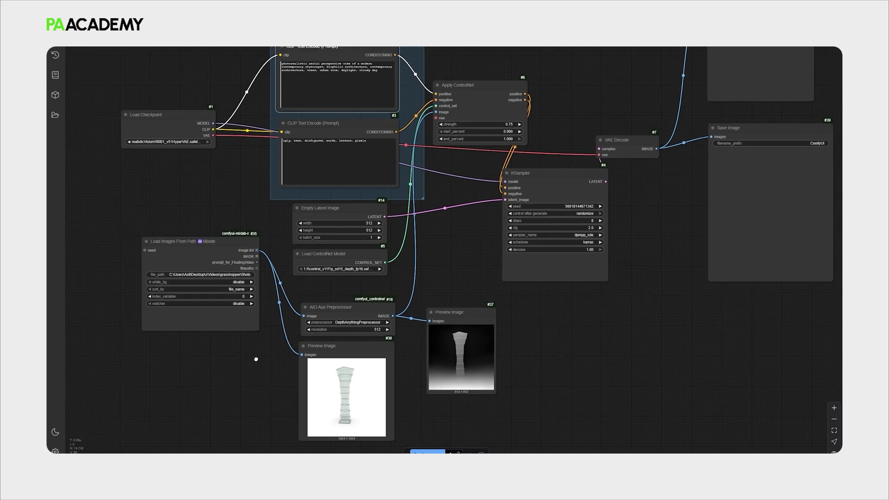
Step: Examine the Save Image node, the captured tower image and its depth preview while the workflow runs
left_click_drag(637, 240, 598, 251)
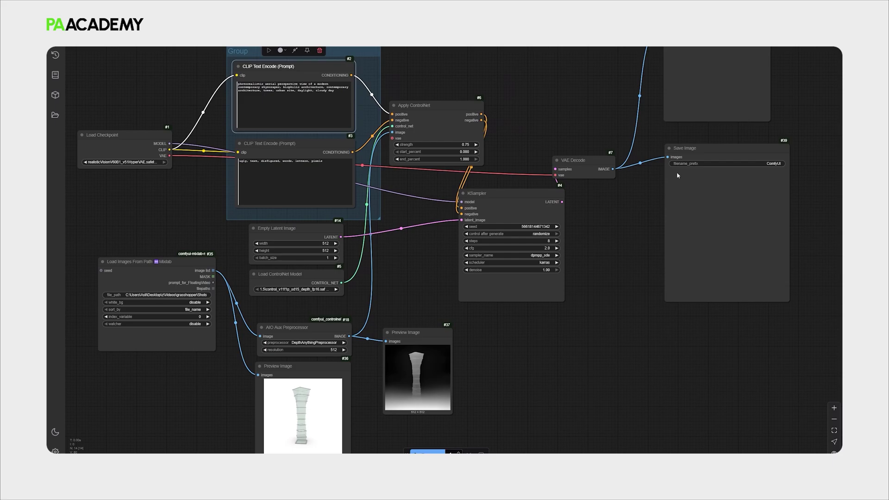
left_click_drag(697, 116, 676, 183)
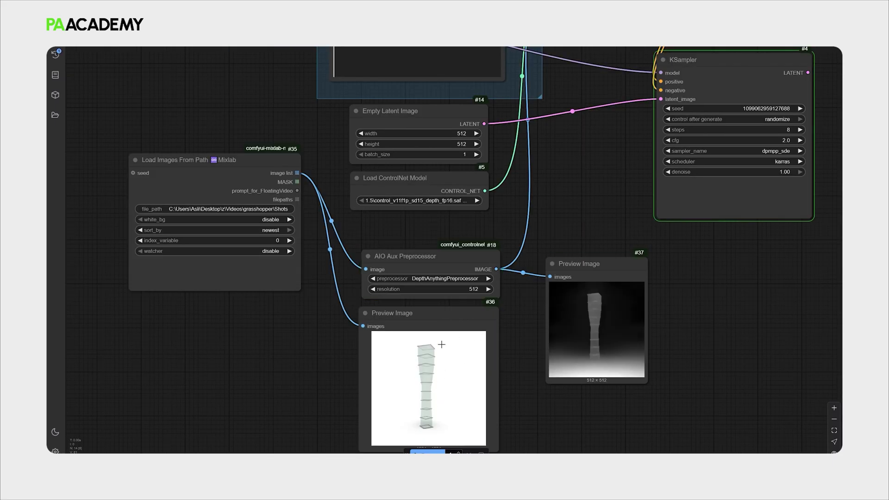
left_click_drag(311, 367, 290, 346)
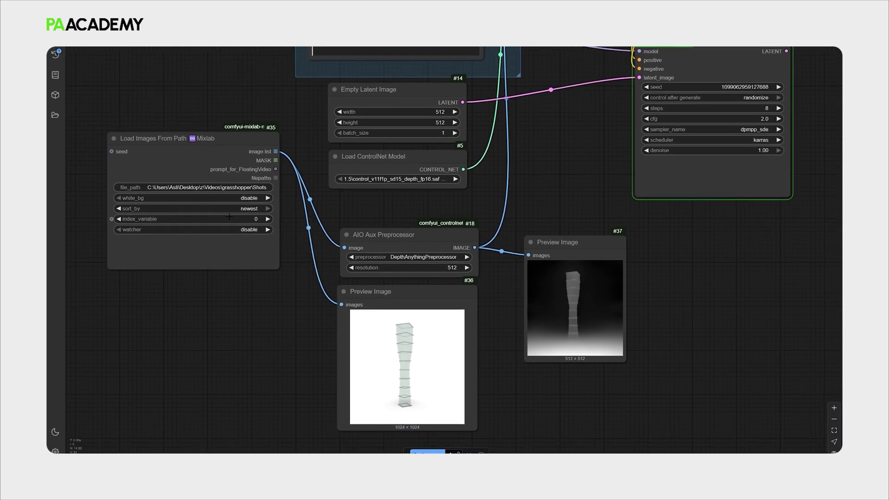
scroll(499, 336, "down", 1)
left_click_drag(499, 337, 403, 371)
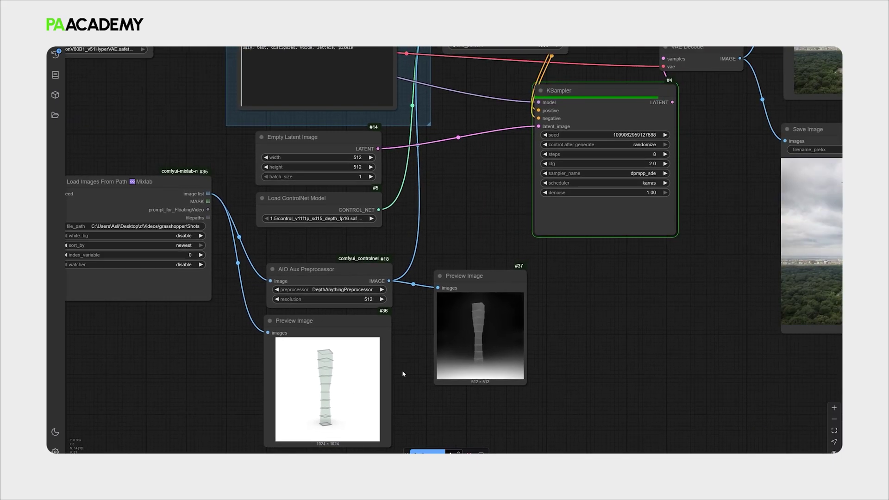
left_click_drag(550, 339, 624, 340)
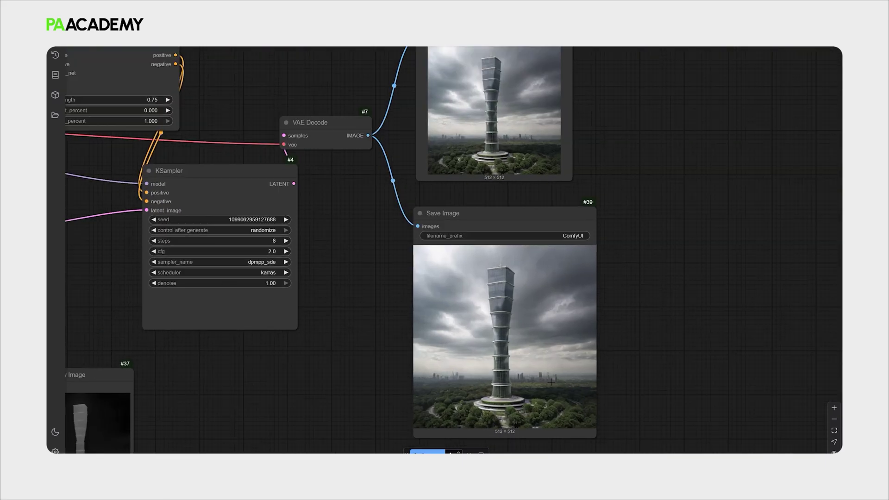
Step: Check the tower render in the Save Image node and run the workflow again for another variation
scroll(362, 306, "down", 2)
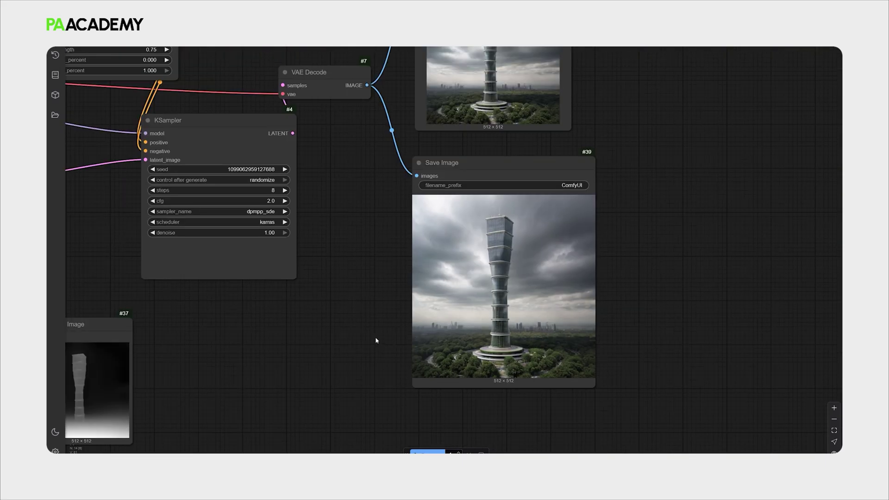
left_click_drag(360, 309, 391, 340)
scroll(391, 340, "down", 1)
left_click_drag(401, 288, 447, 288)
key("ctrl+Return")
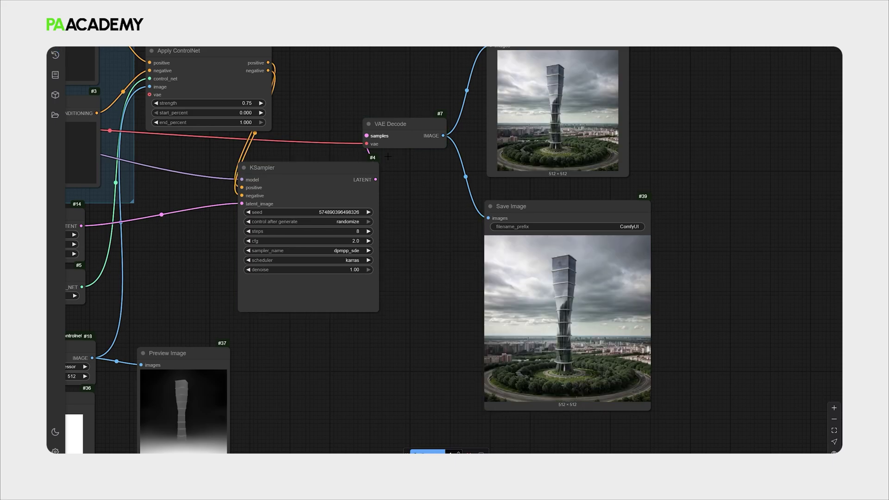
Step: Examine the rendered towers alongside the input image, the depth preview and the Load Images From Path settings
scroll(441, 293, "down", 1)
left_click_drag(441, 293, 506, 312)
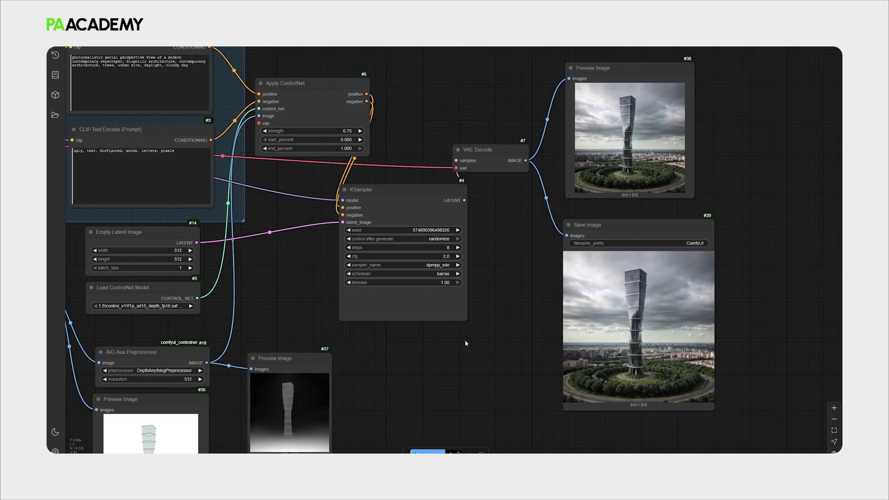
left_click_drag(459, 355, 471, 349)
left_click_drag(430, 379, 469, 327)
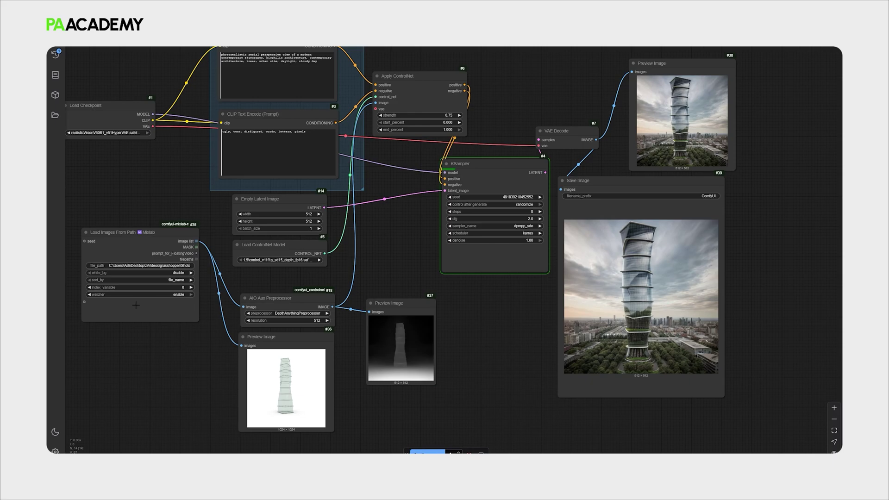
scroll(132, 301, "up", 3)
left_click_drag(238, 370, 257, 346)
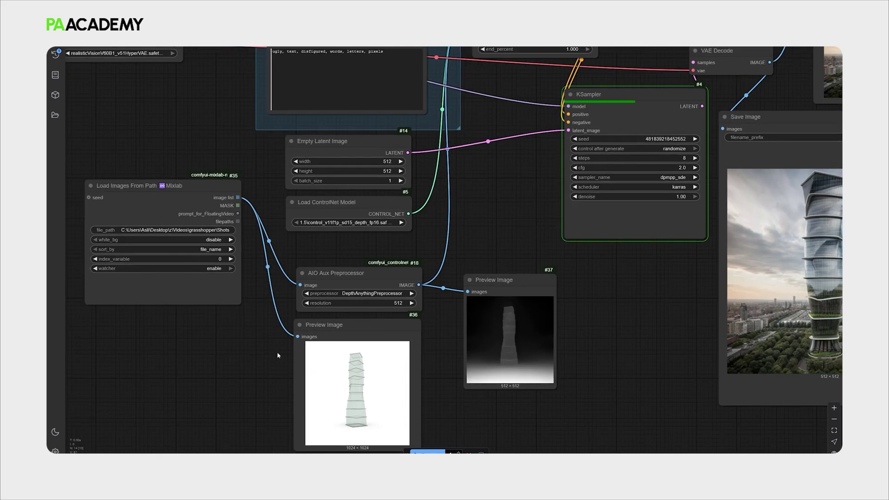
left_click_drag(278, 356, 246, 342)
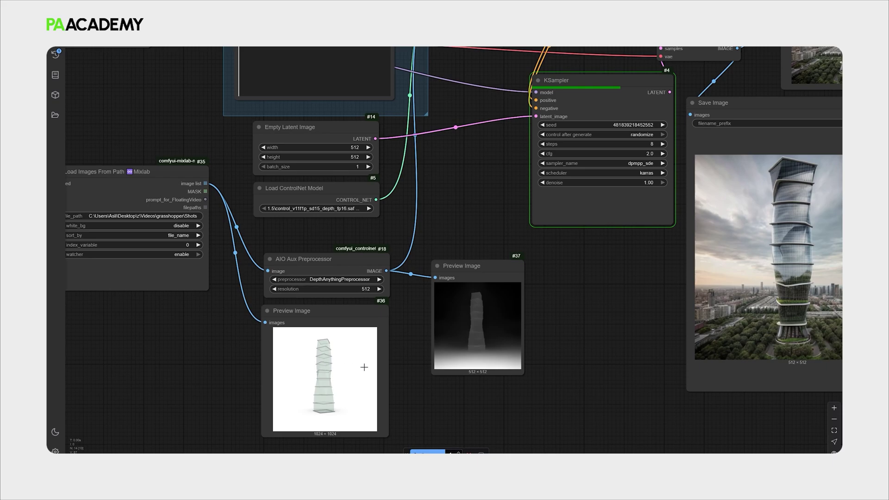
scroll(409, 370, "down", 1)
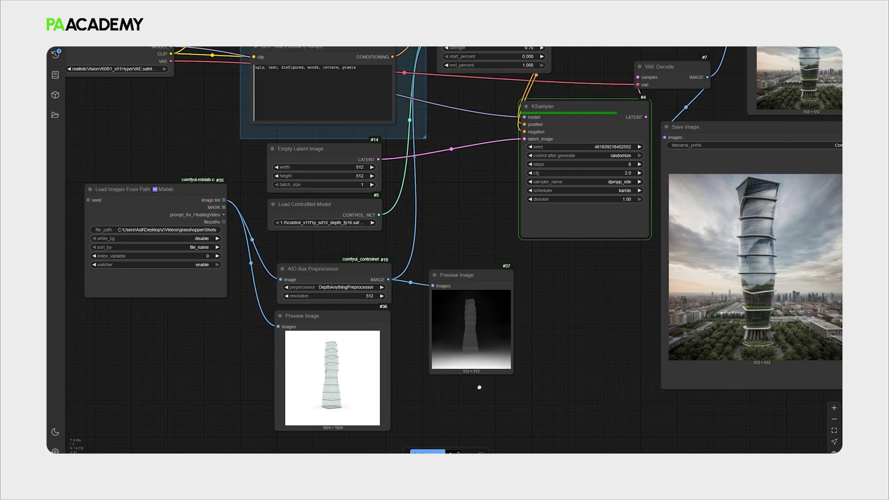
scroll(479, 387, "down", 3)
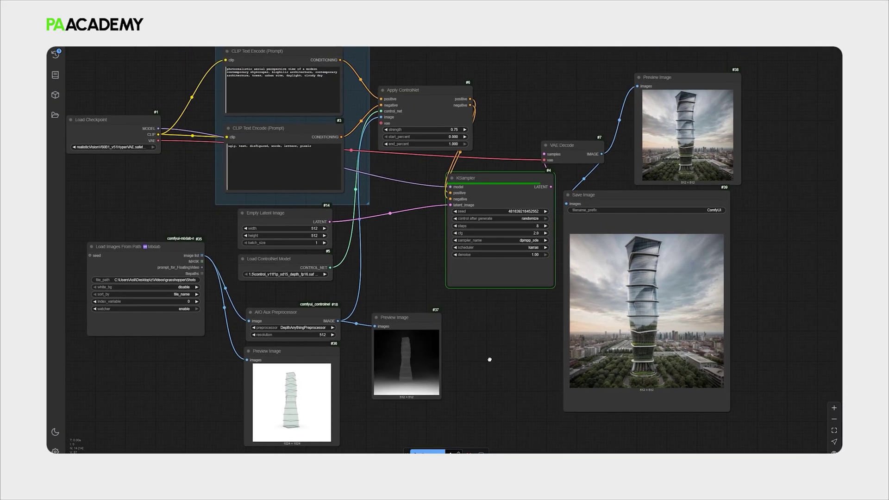
left_click_drag(486, 357, 477, 352)
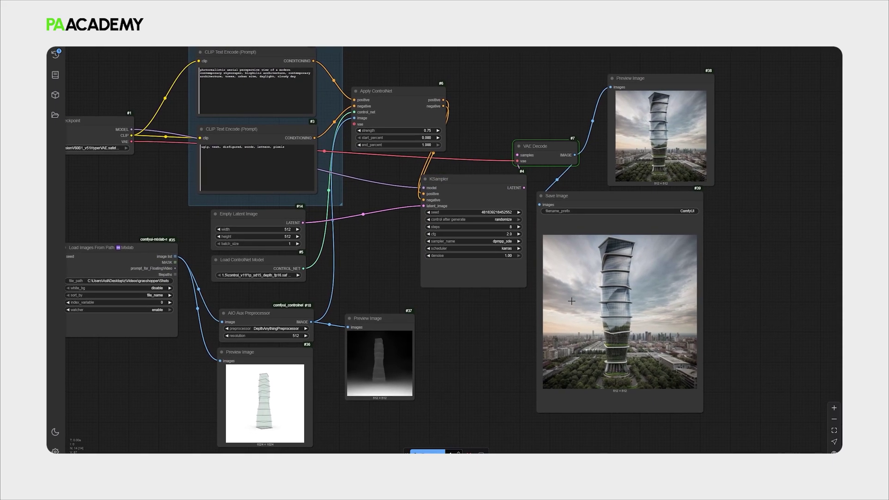
Step: Run the workflow again, change the queue's run mode and inspect the new tower render
key("ctrl+Return")
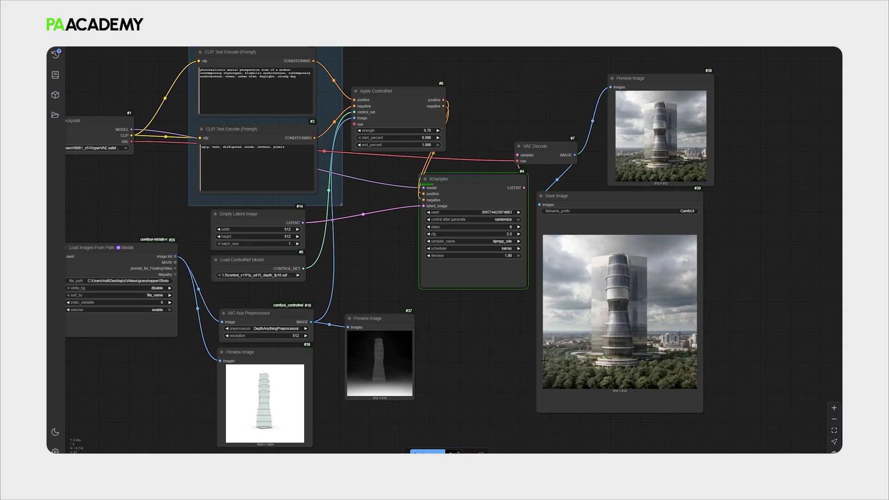
left_click(437, 434)
left_click_drag(437, 388, 448, 394)
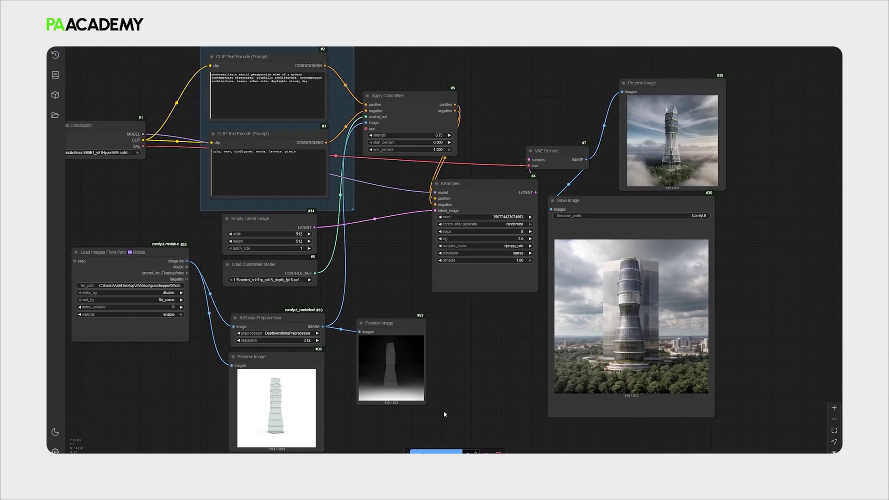
scroll(496, 350, "up", 3)
left_click_drag(495, 350, 414, 369)
scroll(338, 312, "down", 3)
scroll(422, 341, "up", 1)
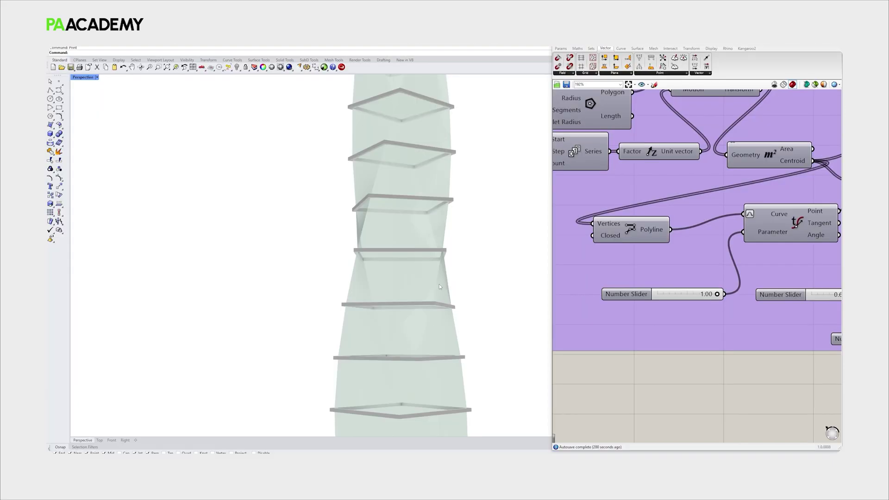
Step: Switch to Rhino and Grasshopper, and set the series step to 16, the polygon segments to 6 and its radius to 25
scroll(440, 287, "down", 4)
mouse_move(440, 287)
right_mouse_down()
mouse_move(447, 298)
mouse_move(427, 275)
mouse_move(435, 288)
right_mouse_up()
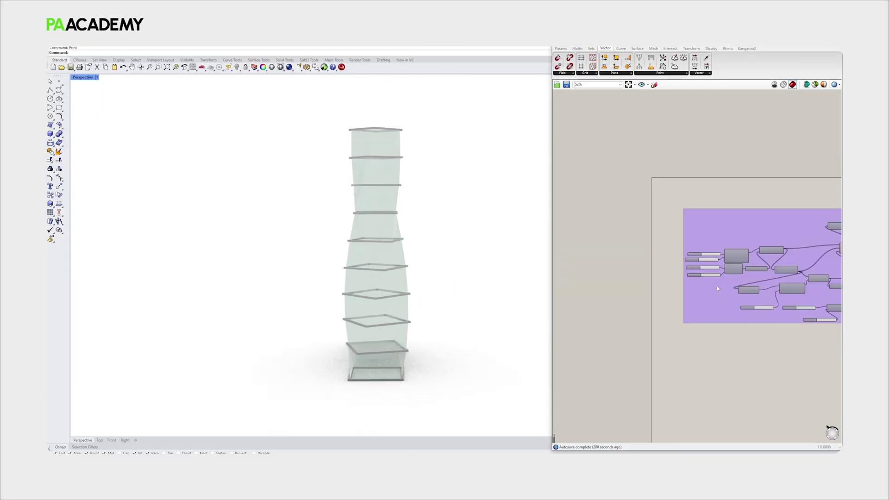
left_click_drag(611, 245, 612, 245)
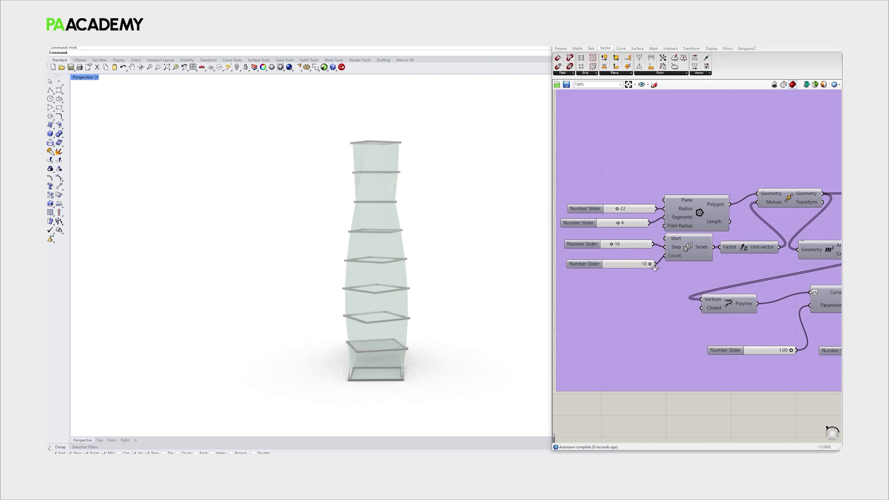
mouse_move(619, 223)
left_mouse_down()
mouse_move(627, 222)
mouse_move(616, 222)
left_mouse_up()
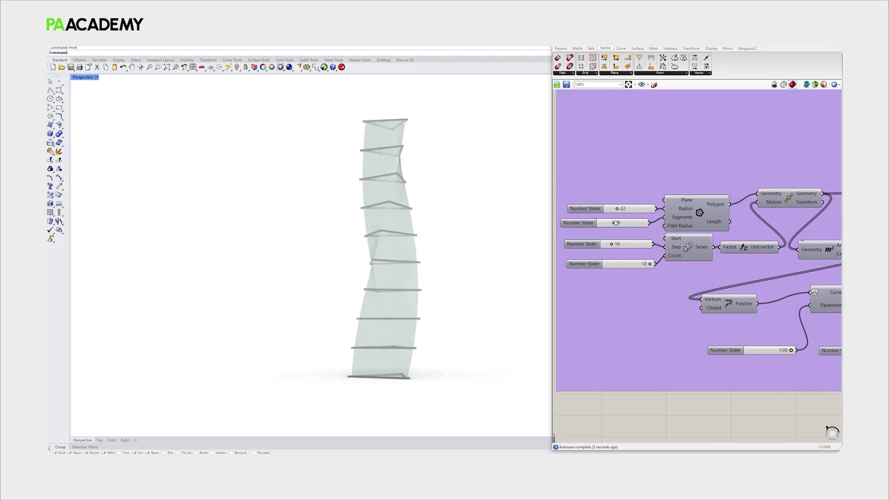
left_click_drag(615, 223, 618, 208)
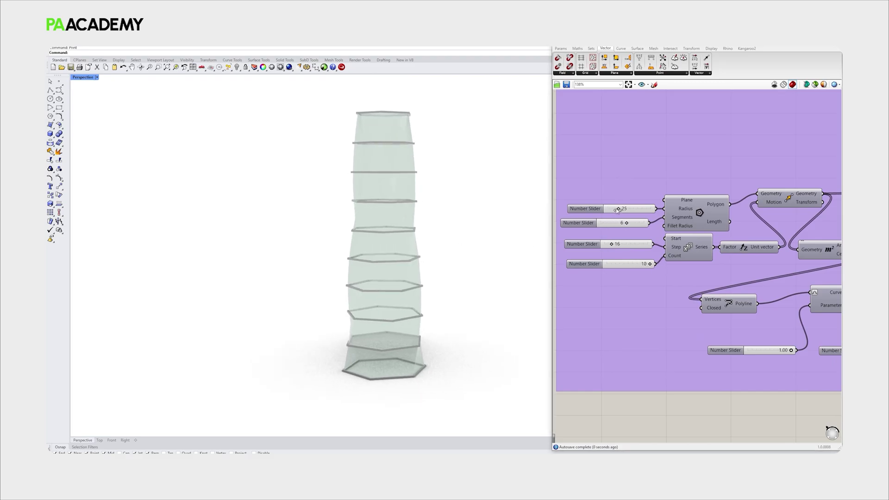
Step: Set the curve evaluation parameter to 0.66 and the floor scaling domain to 0.4 to 0.9
right_click_drag(810, 301, 694, 266)
left_click_drag(766, 316, 760, 315)
right_click_drag(823, 310, 747, 285)
left_click_drag(599, 290, 583, 291)
Step: Frame the reshaped tower, print it as a 1024 × 1024 pixel image and overwrite JPEG 1 in the Shots folder
right_click_drag(492, 276, 461, 277)
scroll(393, 226, "up", 4)
scroll(395, 226, "down", 4)
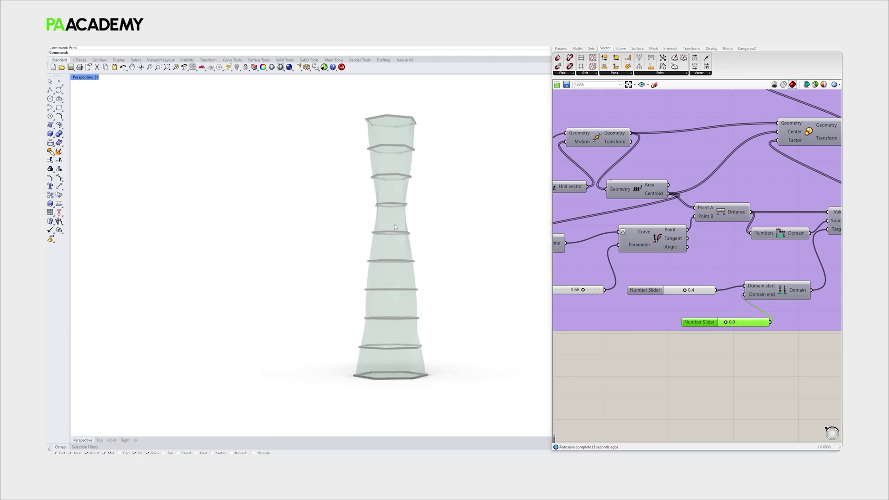
key("Return")
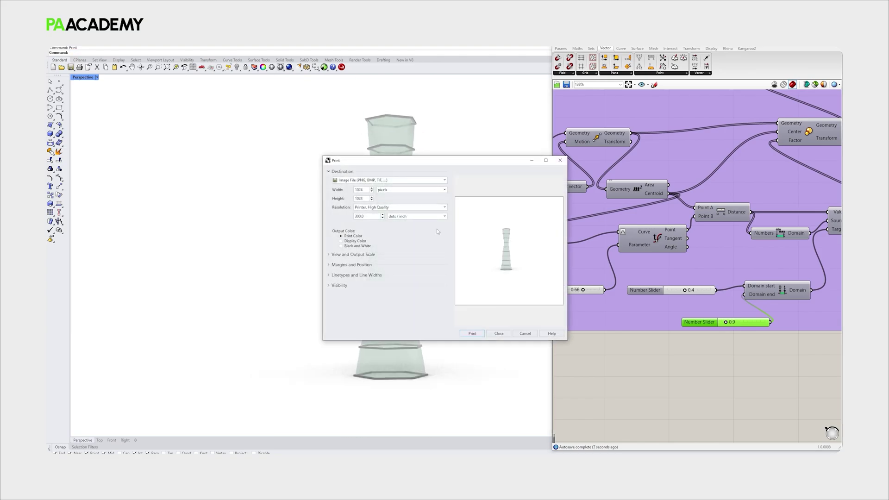
key("Escape")
scroll(392, 248, "up", 3)
key("Return")
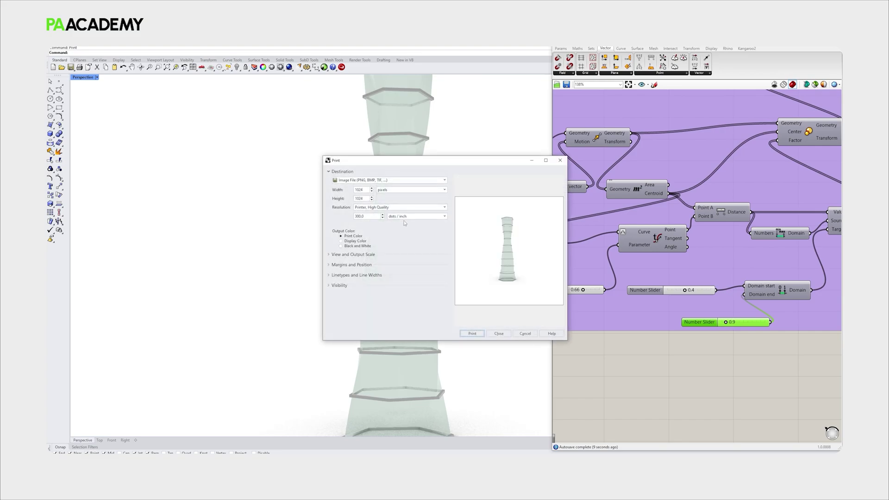
left_click(473, 334)
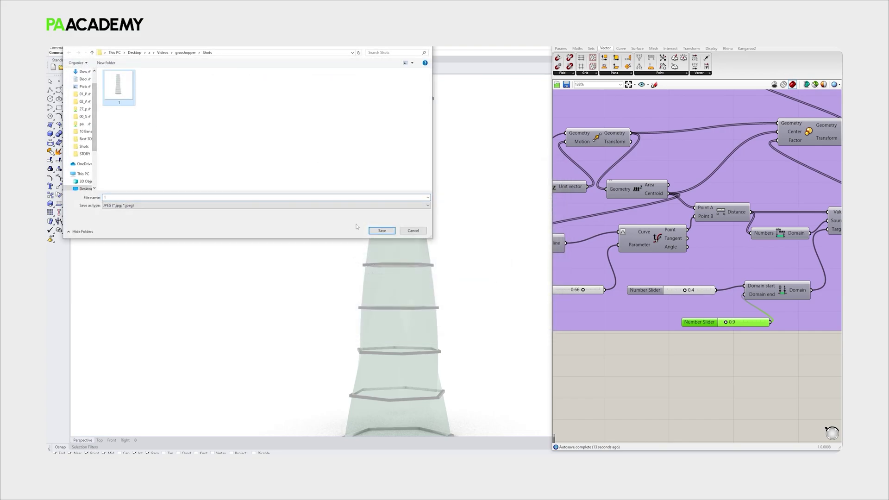
left_click(382, 231)
left_click(239, 166)
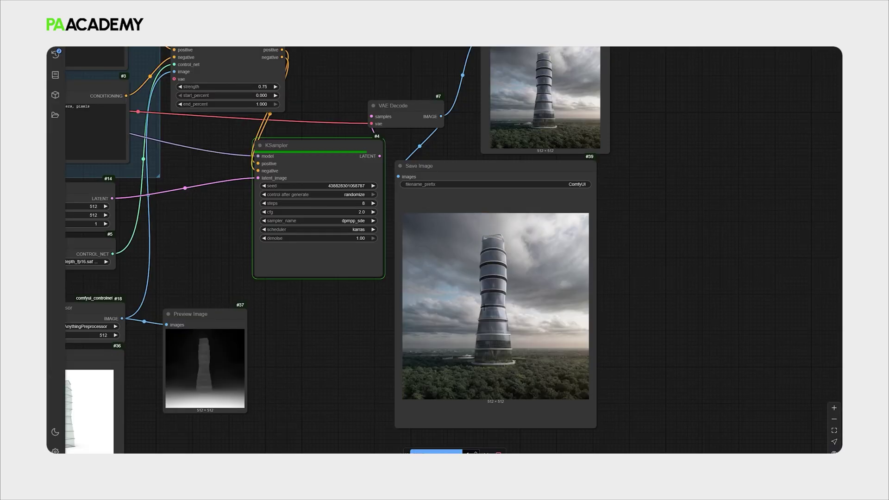
Step: Return to ComfyUI and check the updated tower image, its depth preview and the generated render
scroll(406, 342, "down", 3)
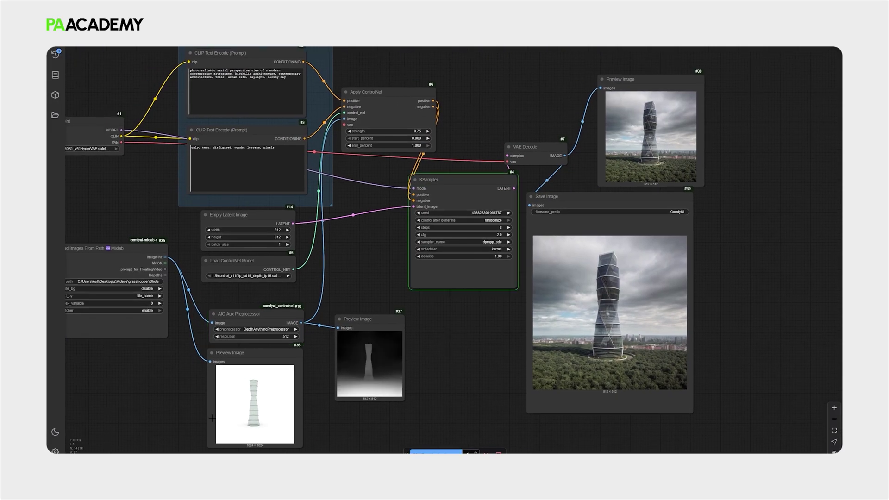
scroll(193, 421, "up", 2)
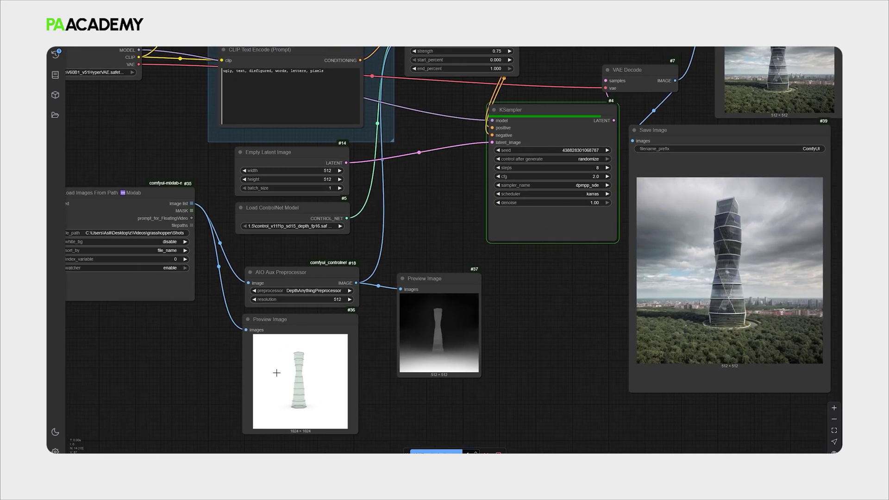
left_click_drag(223, 373, 203, 345)
left_click_drag(489, 309, 556, 373)
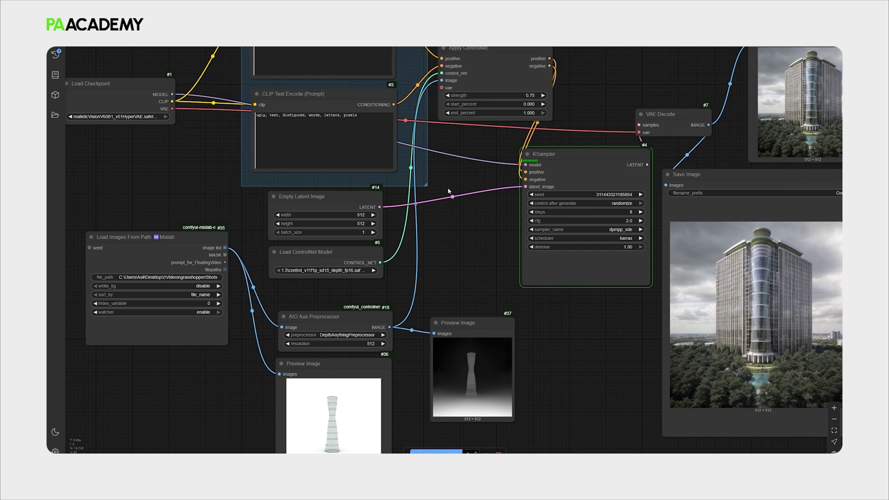
Step: Raise the Apply ControlNet strength to 0.85 and review the regenerated tower renders
left_click_drag(651, 87, 572, 111)
left_click_drag(504, 368, 498, 344)
scroll(451, 348, "down", 2)
scroll(452, 348, "down", 1)
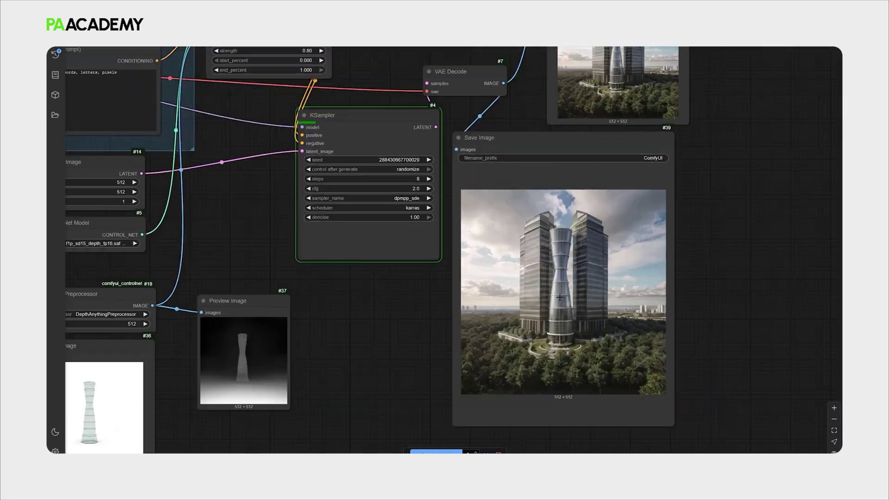
scroll(376, 368, "down", 1)
left_click_drag(375, 368, 428, 360)
scroll(379, 361, "down", 2)
left_click_drag(482, 327, 506, 353)
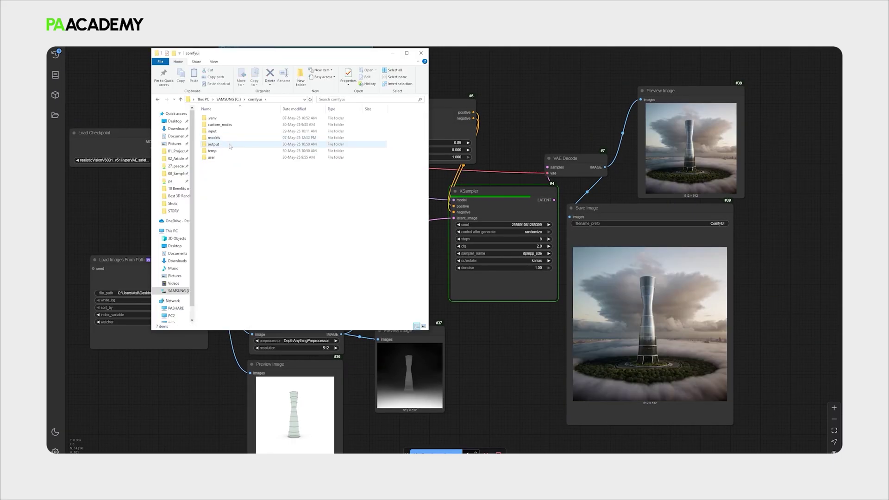
Step: Open the comfyui output folder in File Explorer and page forward through the saved renders from ComfyUI_00052 to ComfyUI_00067
double_click(214, 145)
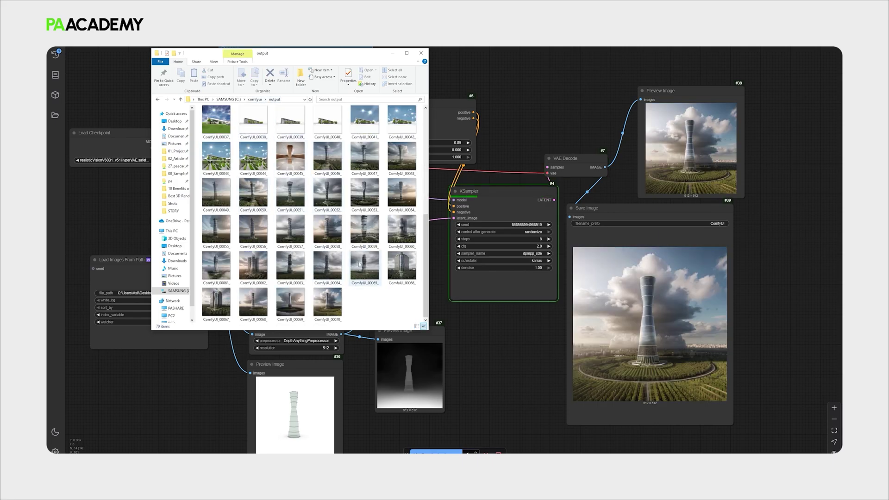
double_click(327, 194)
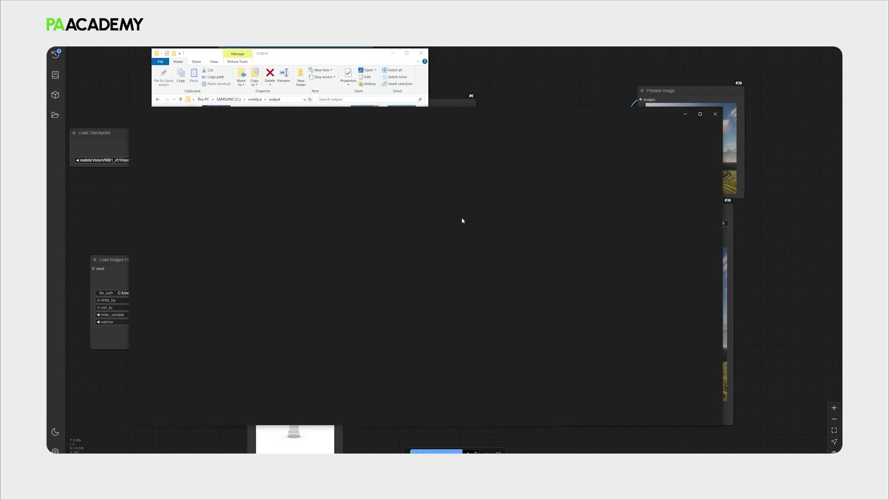
left_click(720, 269)
left_click(719, 269)
left_click(720, 270)
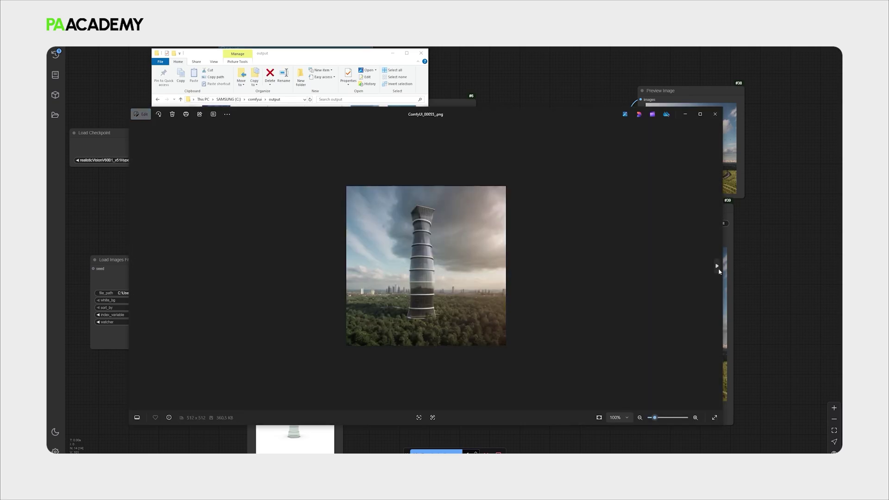
left_click(720, 269)
left_click(720, 270)
left_click(720, 270)
left_click(719, 270)
left_click(720, 269)
left_click(720, 270)
left_click(719, 269)
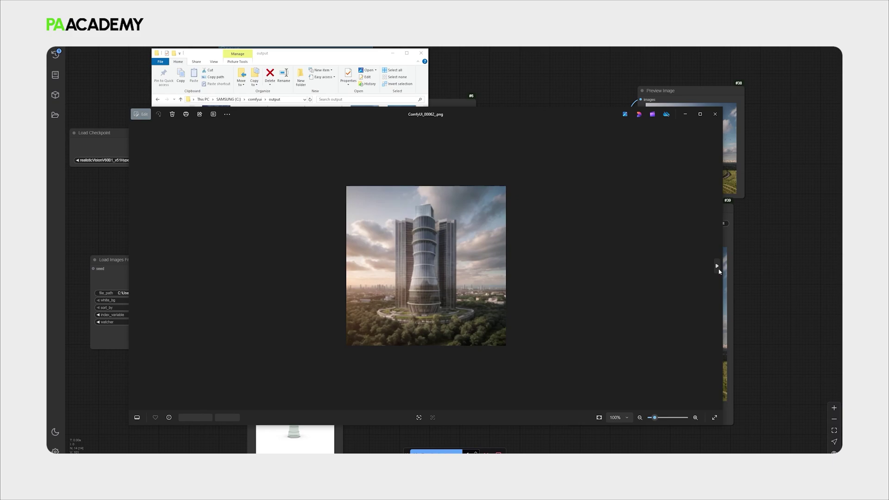
left_click(720, 269)
left_click(720, 270)
left_click(720, 272)
left_click(719, 270)
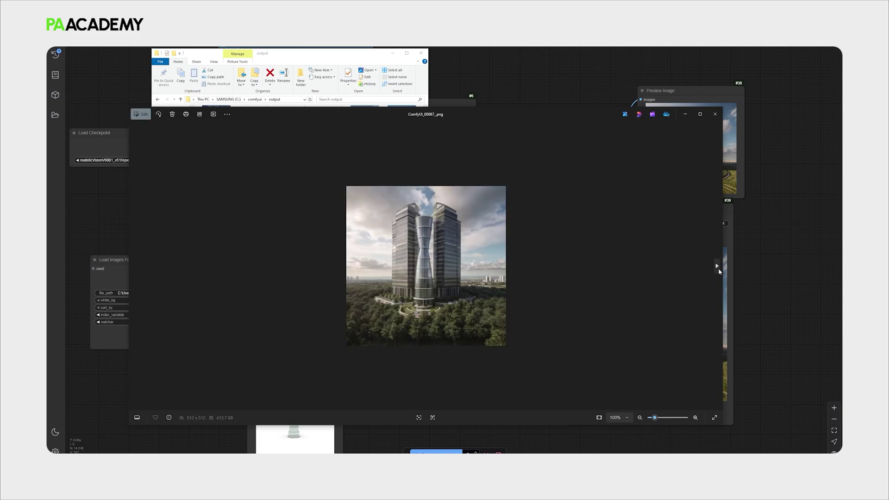
left_click(719, 270)
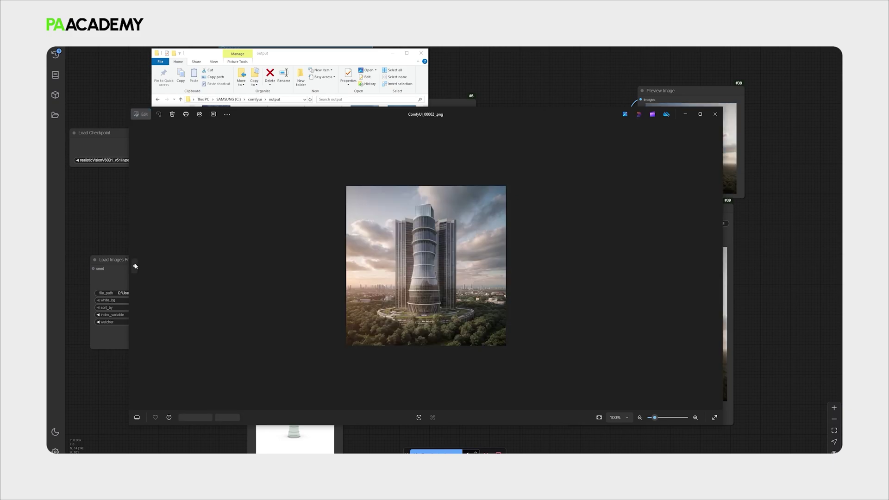
Step: Page back through the earlier saved tower renders in the image viewer
left_click(135, 267)
left_click(135, 267)
left_click(136, 267)
left_click(135, 266)
left_click(135, 267)
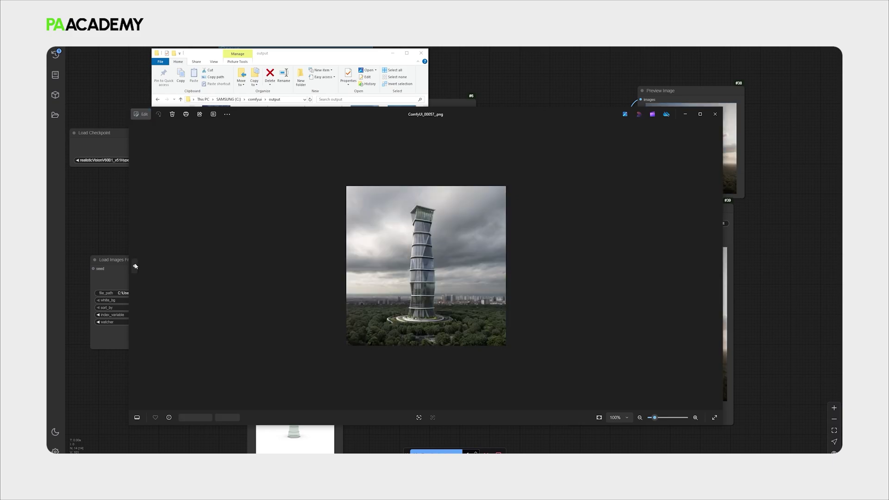
left_click(135, 267)
left_click(136, 266)
left_click(135, 266)
left_click(135, 267)
left_click(135, 266)
left_click(135, 266)
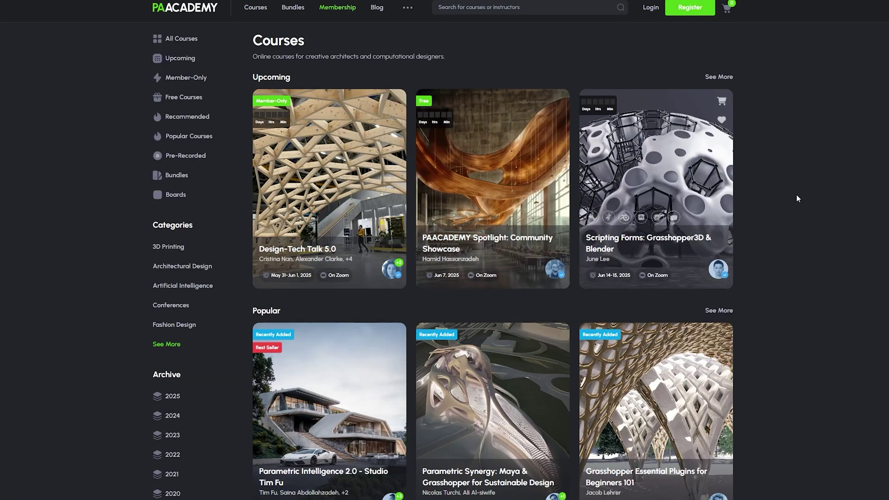
Step: Browse the workshop categories on the PAACADEMY Courses page in the web browser
scroll(796, 194, "down", 10)
scroll(839, 194, "down", 12)
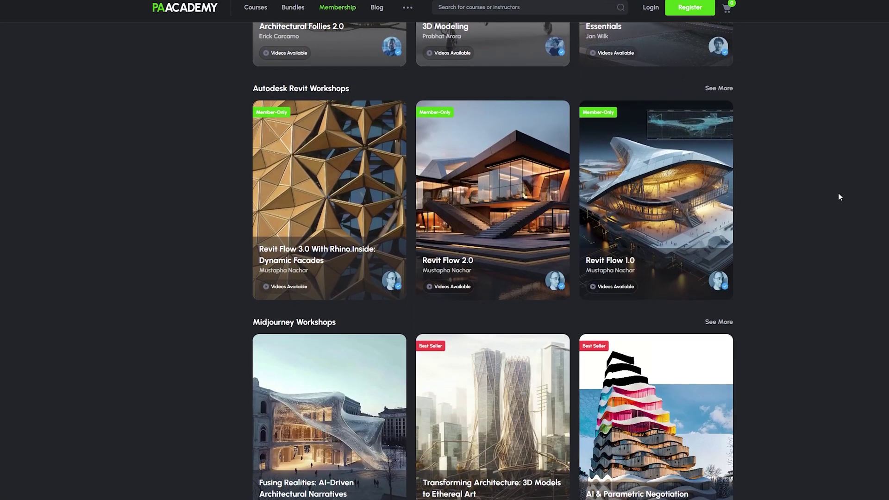